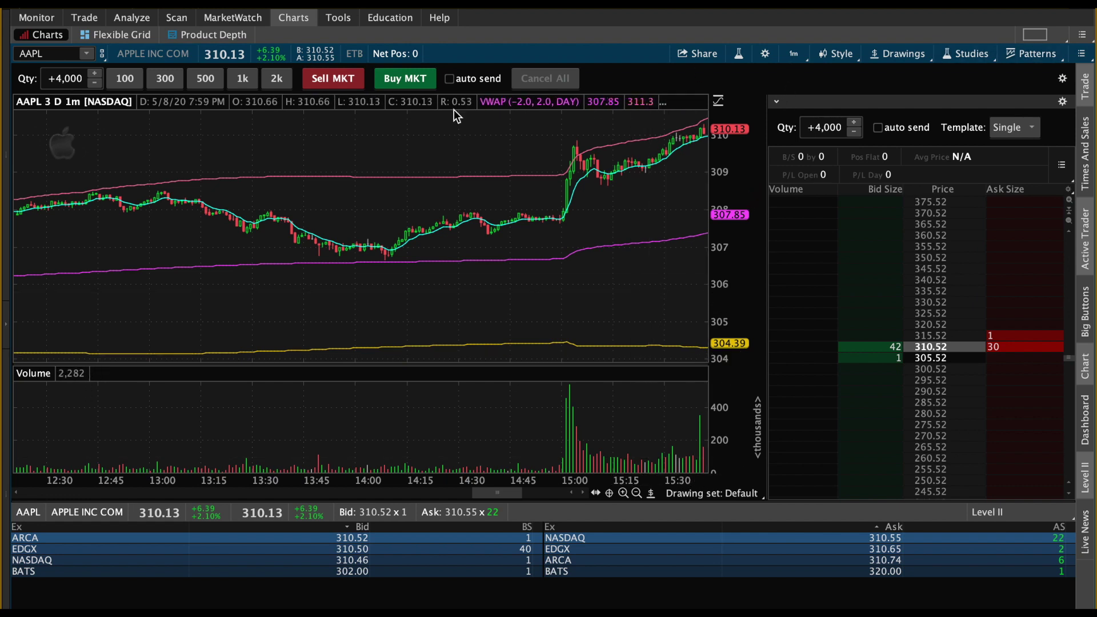
Change which gadget the right-hand side panel displays
{"action": "left_click", "coordinate": [1083, 35]}
{"action": "mouse_move", "coordinate": [1041, 56]}
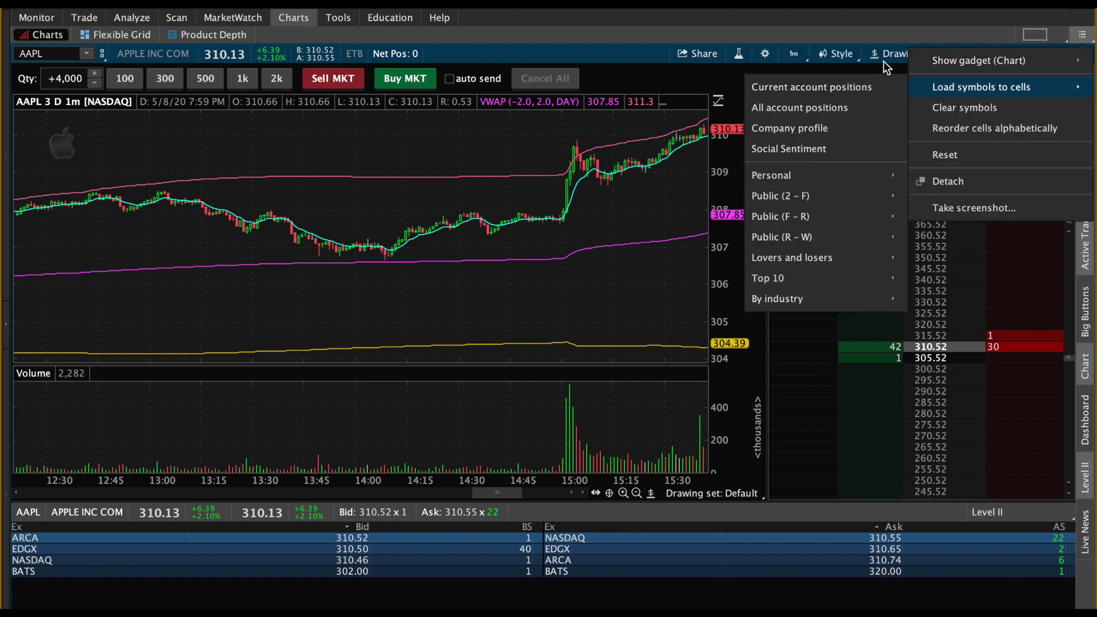
{"action": "left_click", "coordinate": [868, 77]}
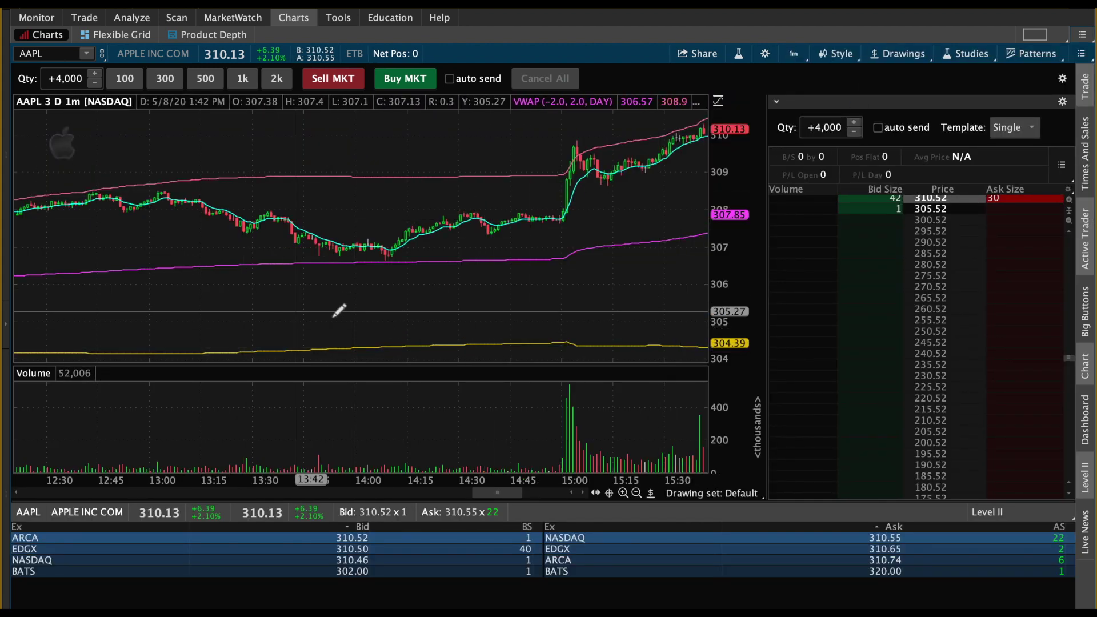
Collapse the Active Trader and Level II panels, then bring up the favorite time frames list
{"action": "left_click", "coordinate": [1088, 236]}
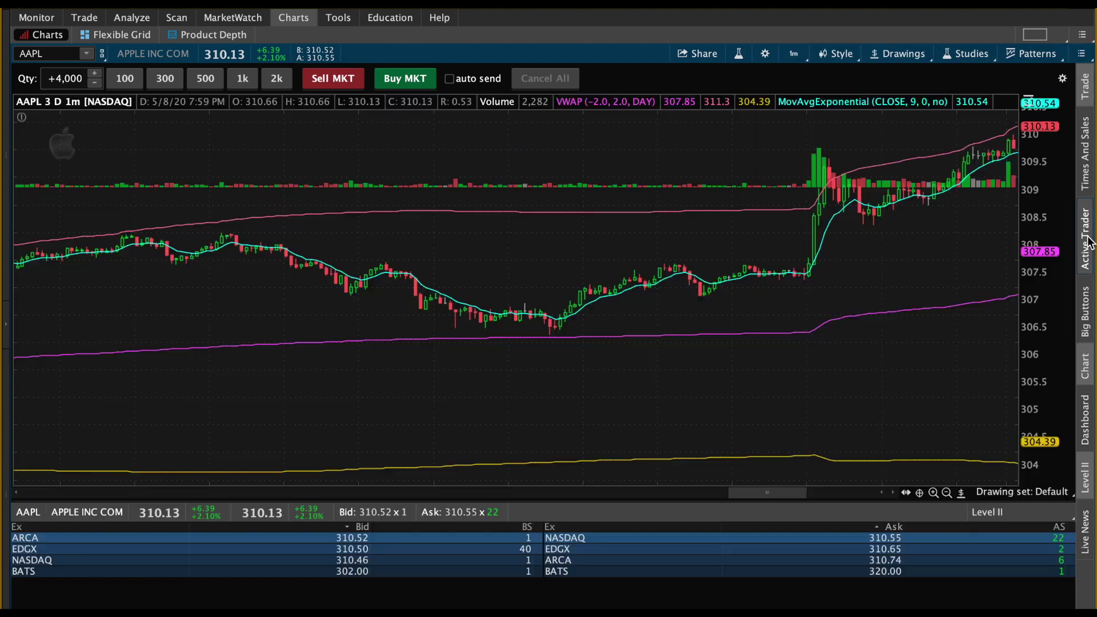
{"action": "left_click", "coordinate": [1089, 492]}
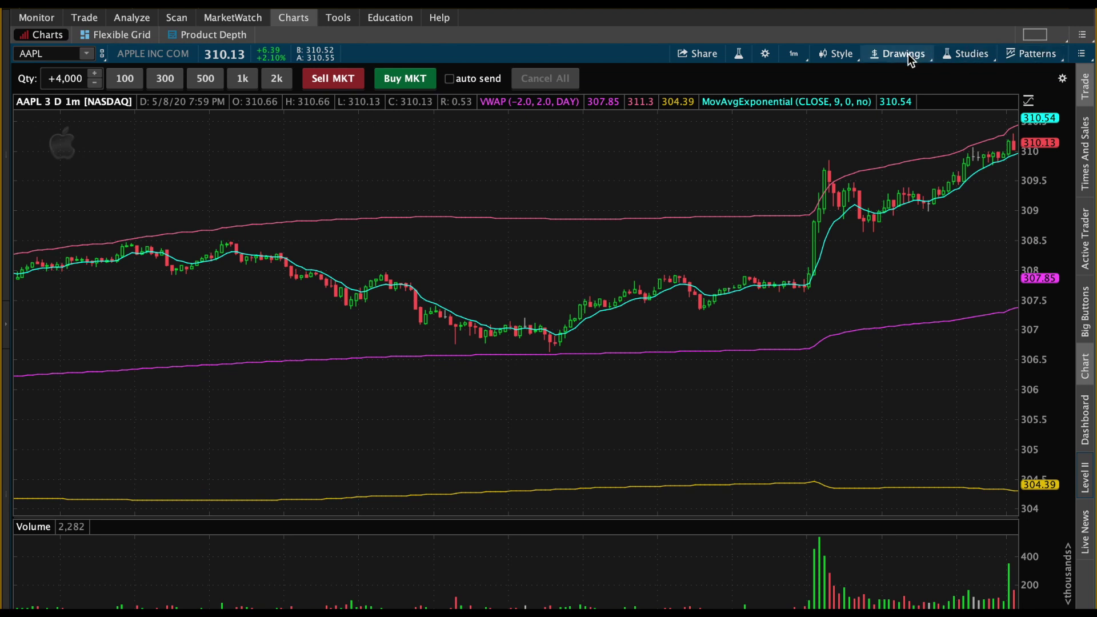
{"action": "left_click", "coordinate": [782, 59]}
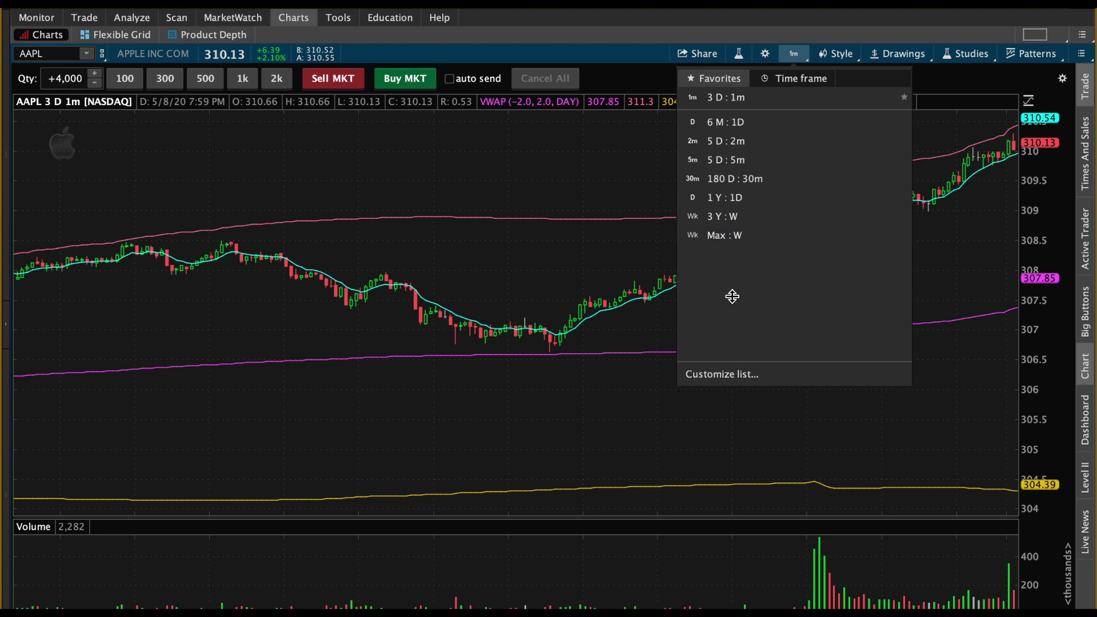
In Customize list, delete the 3 D : 1m and 6 M : 1D favorites
{"action": "left_click", "coordinate": [734, 375]}
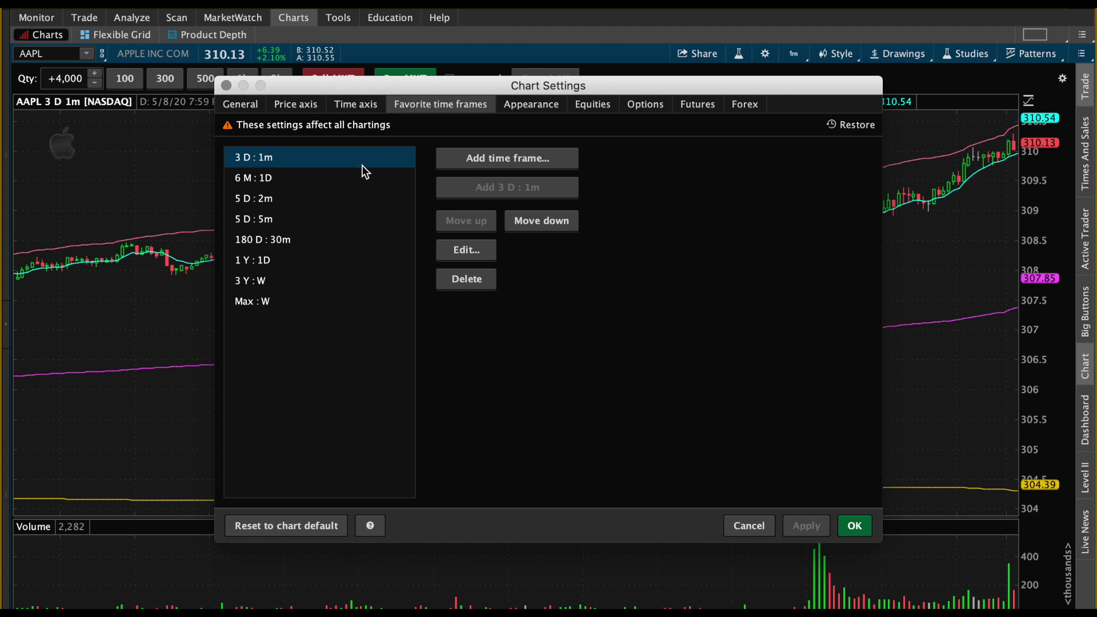
{"action": "left_click", "coordinate": [474, 280]}
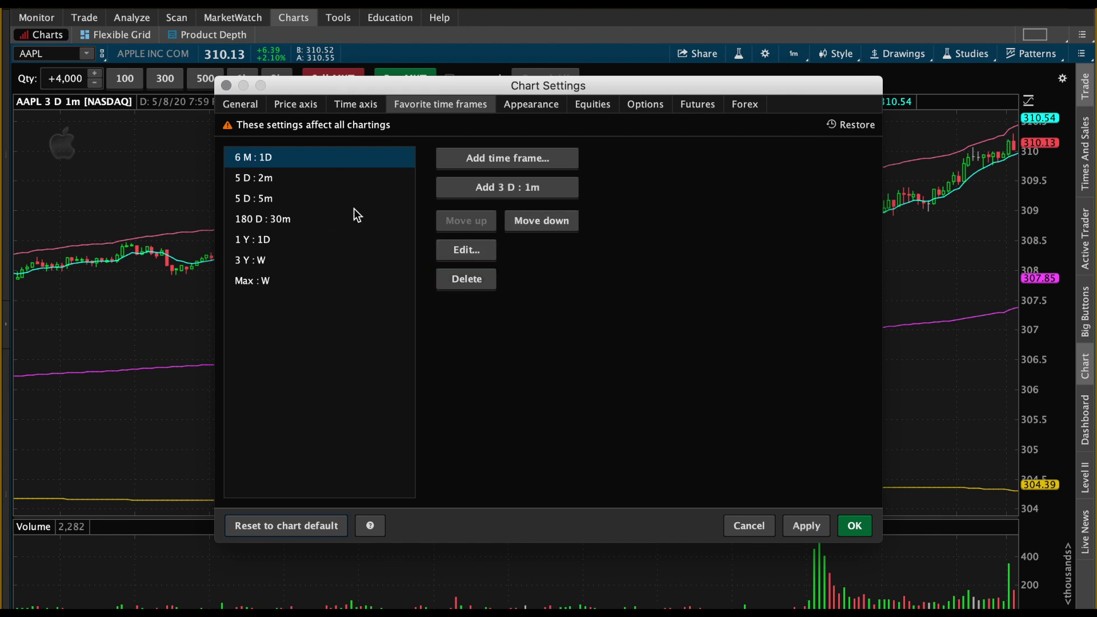
{"action": "left_click", "coordinate": [330, 168]}
{"action": "left_click", "coordinate": [331, 165]}
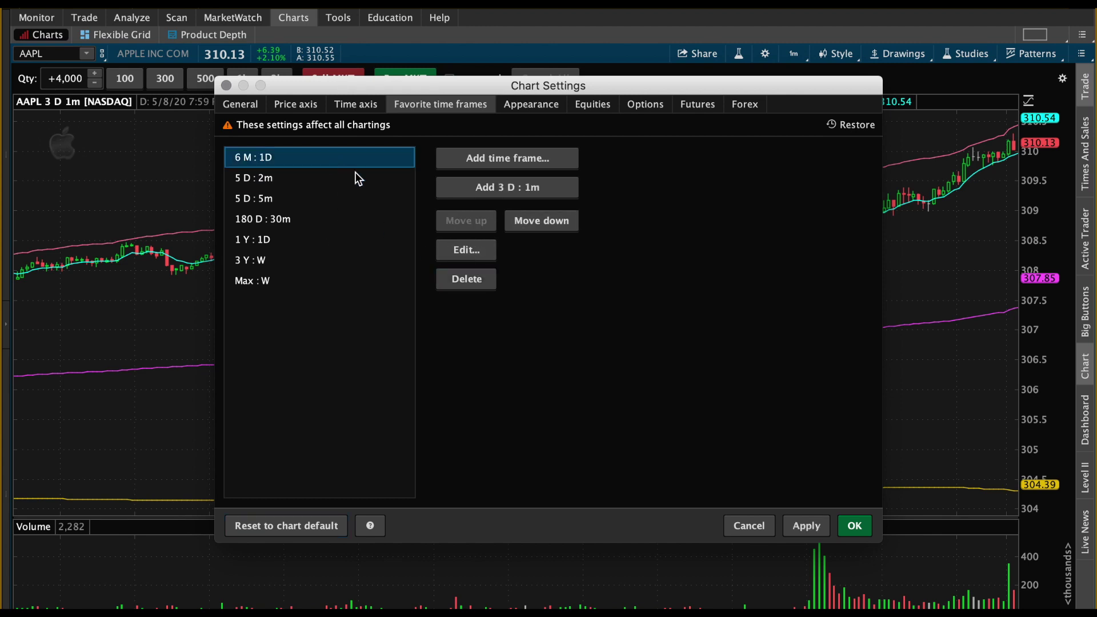
{"action": "left_click", "coordinate": [466, 280]}
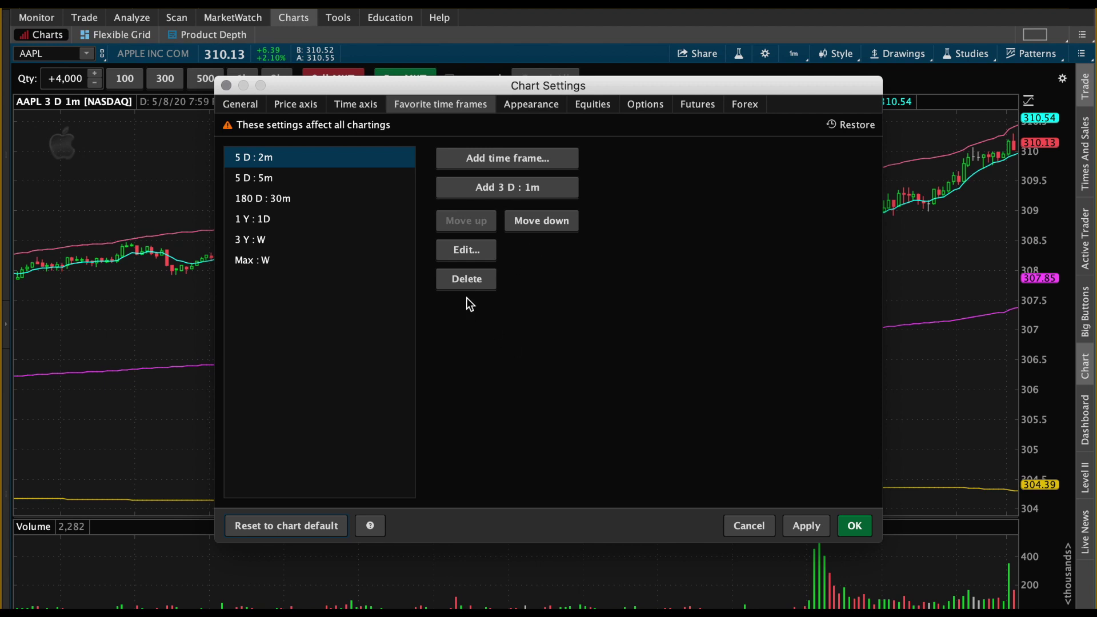
Start a new time-based Intraday time frame with a 3-day time interval
{"action": "left_click", "coordinate": [484, 158]}
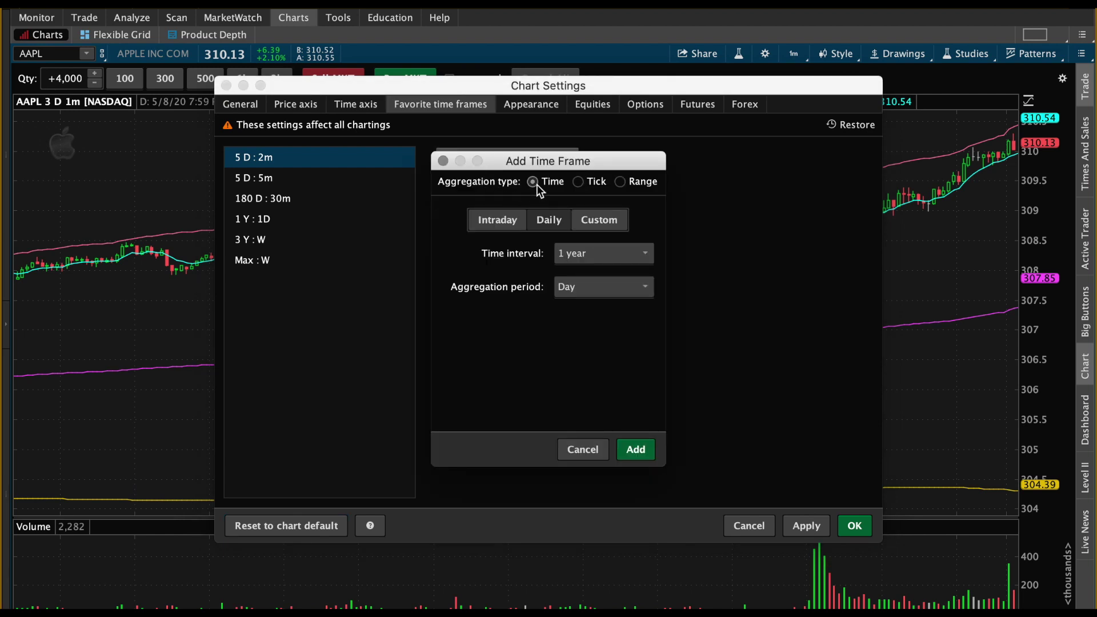
{"action": "left_click", "coordinate": [576, 183]}
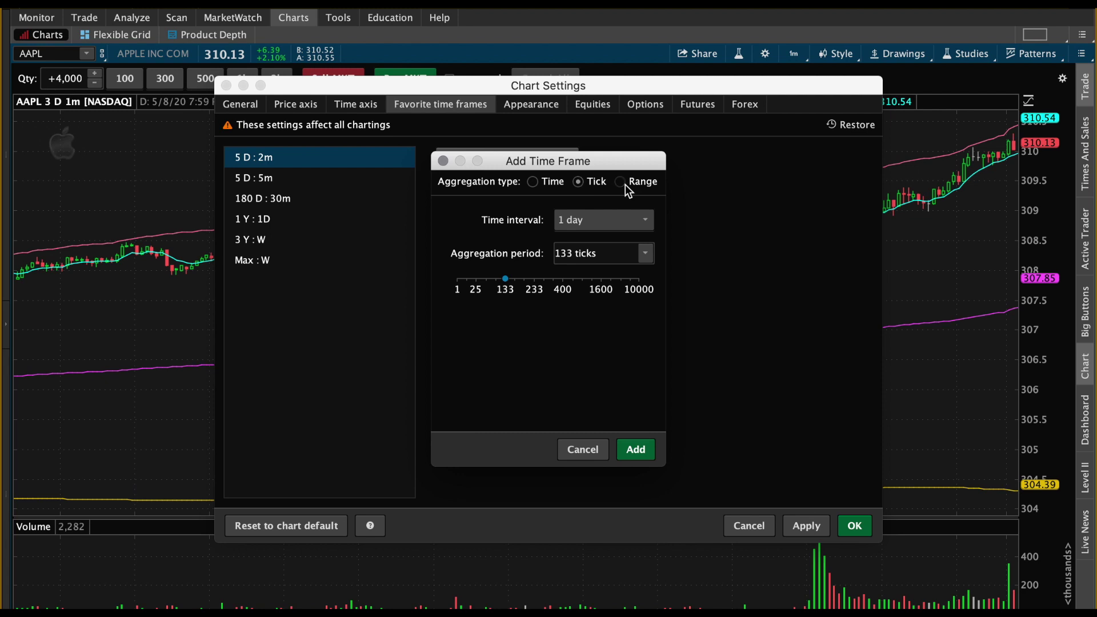
{"action": "left_click", "coordinate": [622, 183]}
{"action": "left_click", "coordinate": [532, 181]}
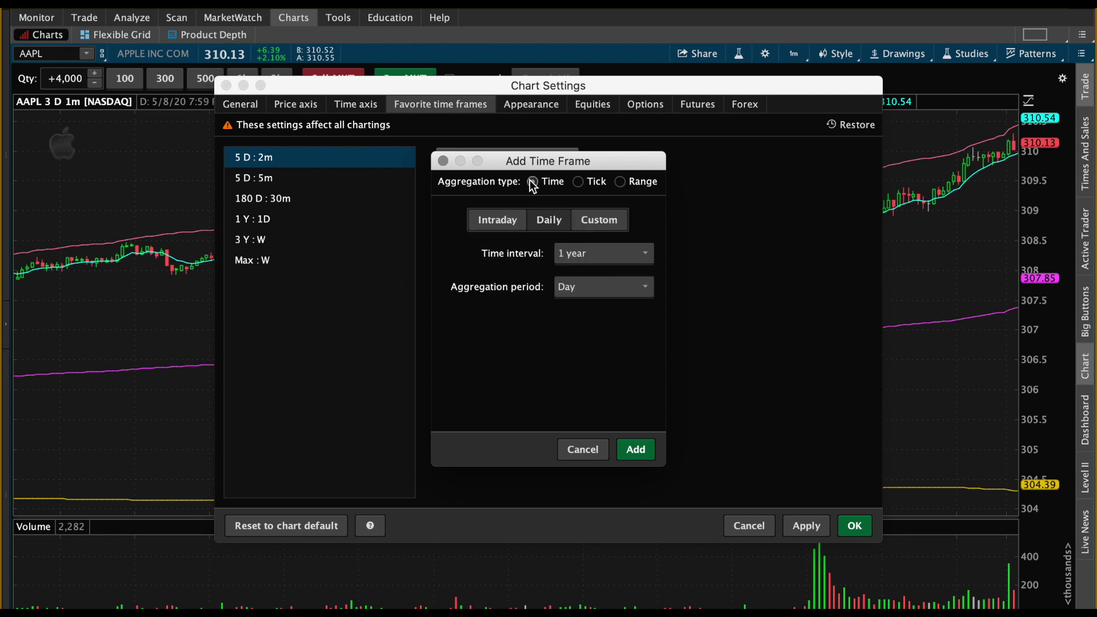
{"action": "left_click", "coordinate": [512, 222]}
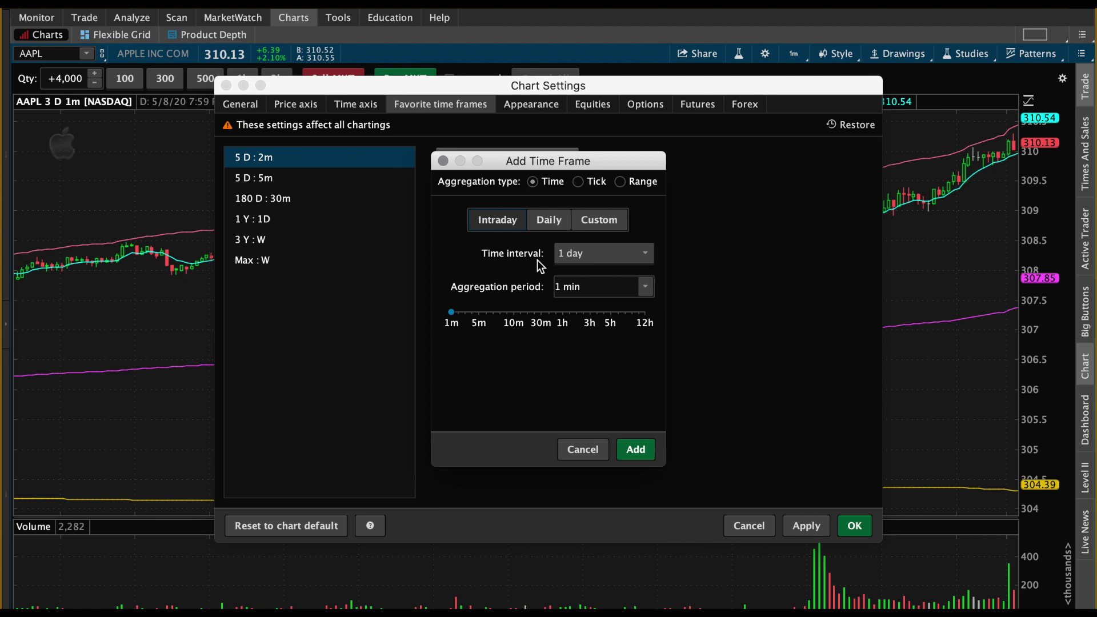
{"action": "left_click", "coordinate": [596, 255]}
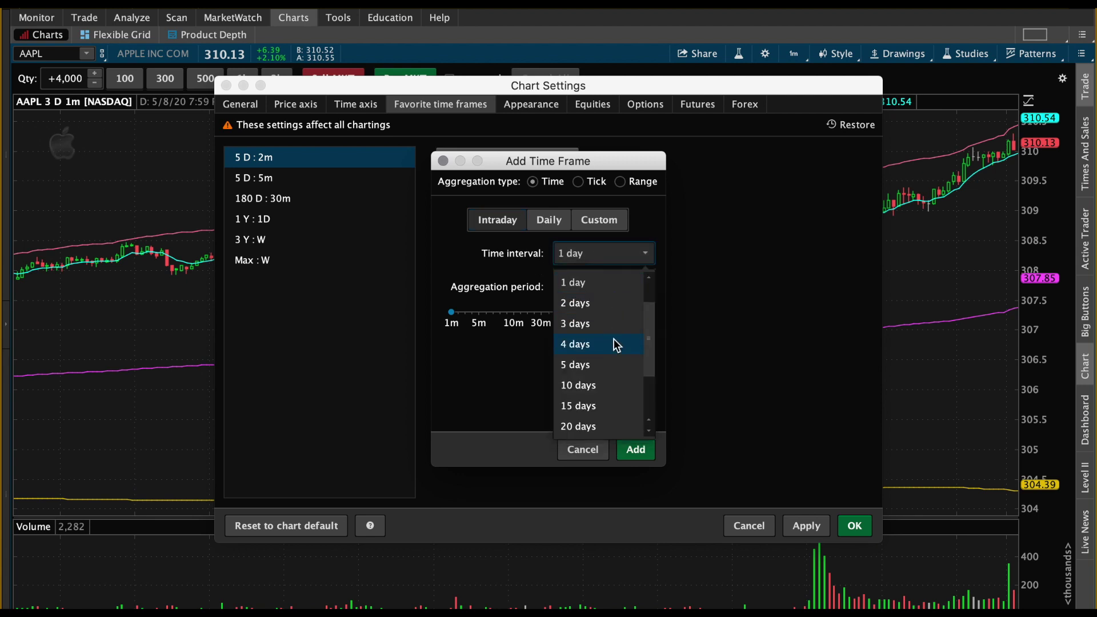
{"action": "scroll", "coordinate": [612, 354], "scroll_direction": "down", "scroll_amount": 2}
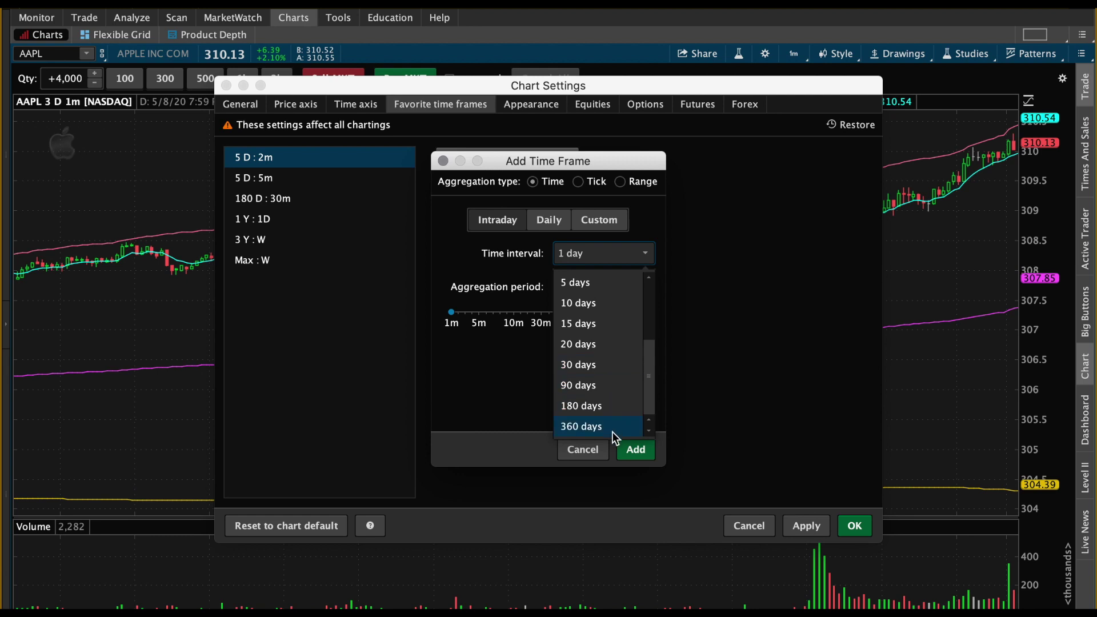
{"action": "scroll", "coordinate": [605, 343], "scroll_direction": "up", "scroll_amount": 3}
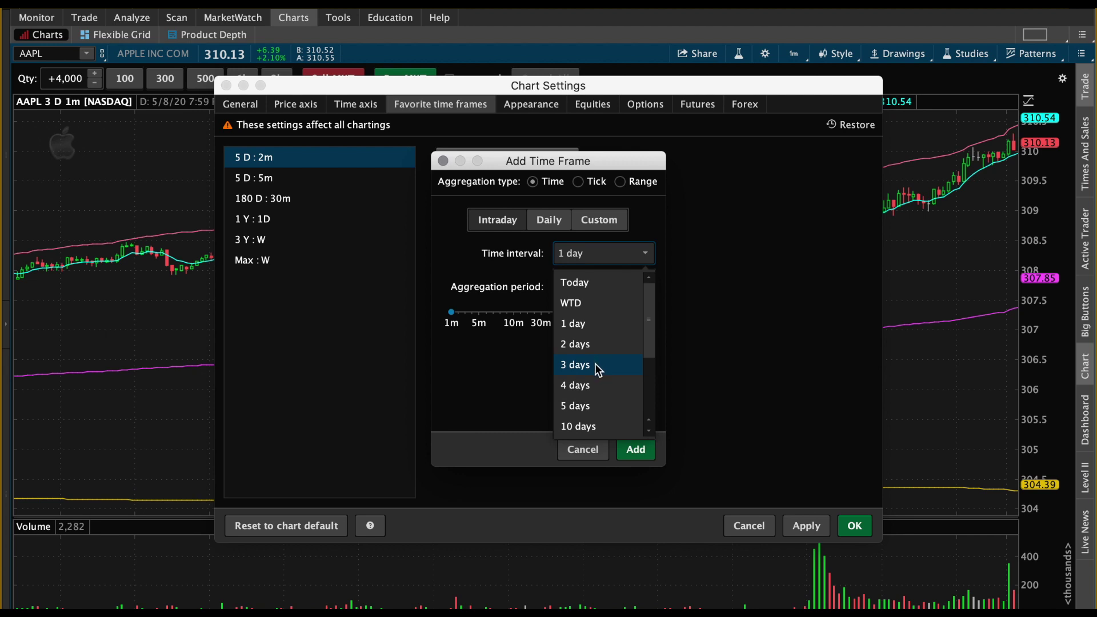
{"action": "left_click", "coordinate": [595, 363]}
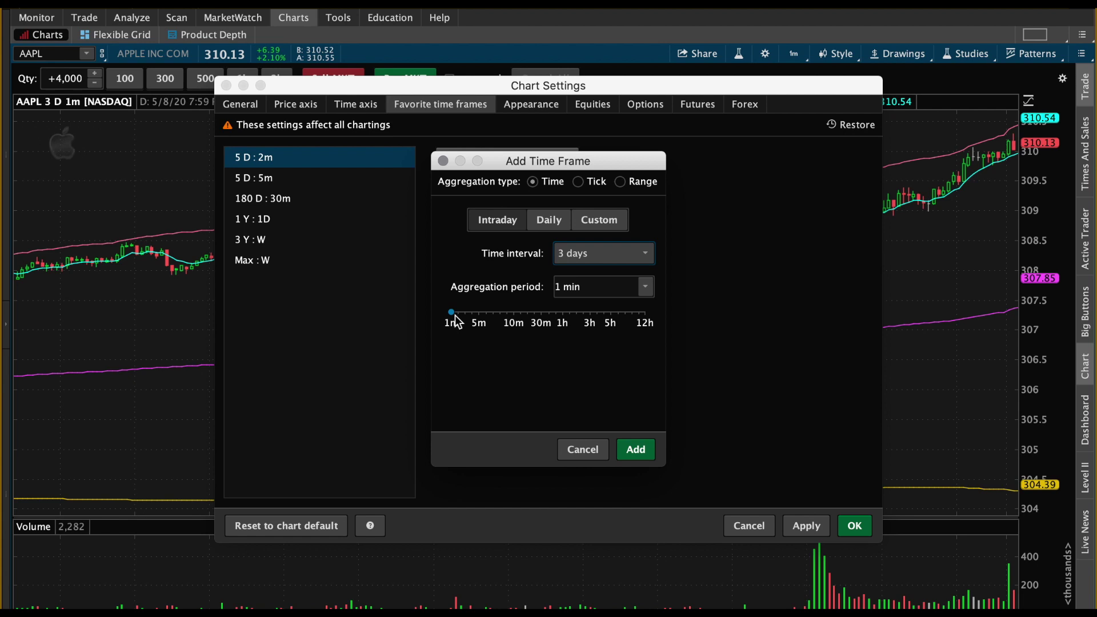
Set the aggregation period to 1 min and add the 3 D : 1m favorite
{"action": "left_click_drag", "start_coordinate": [452, 313], "coordinate": [624, 314]}
{"action": "left_click_drag", "start_coordinate": [526, 315], "coordinate": [448, 313]}
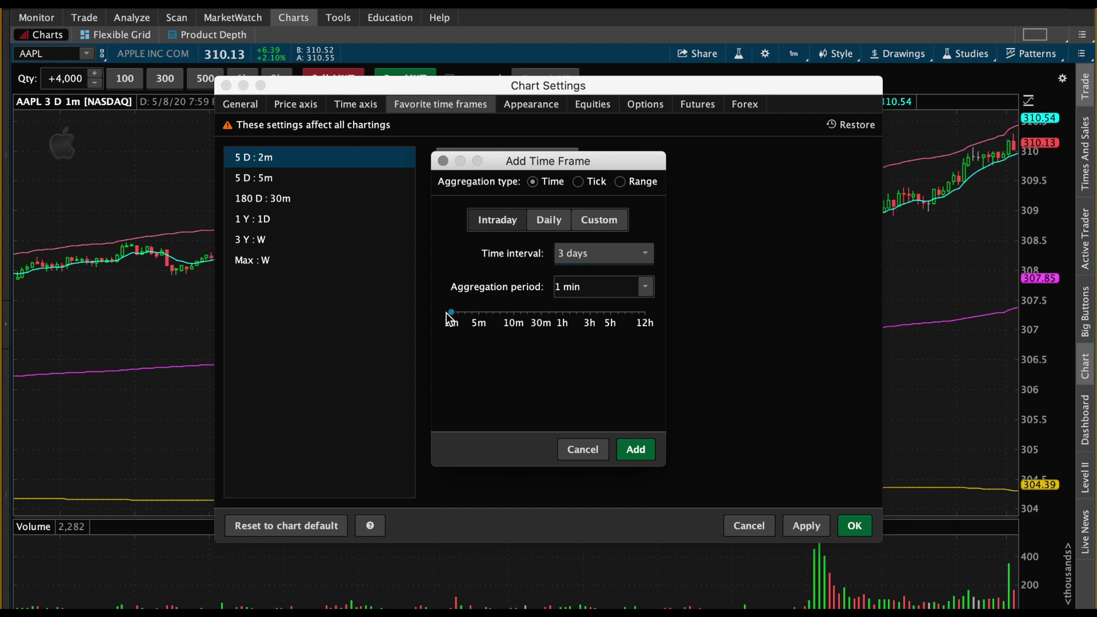
{"action": "left_click", "coordinate": [646, 286]}
{"action": "scroll", "coordinate": [622, 350], "scroll_direction": "up", "scroll_amount": 1}
{"action": "scroll", "coordinate": [622, 349], "scroll_direction": "down", "scroll_amount": 2}
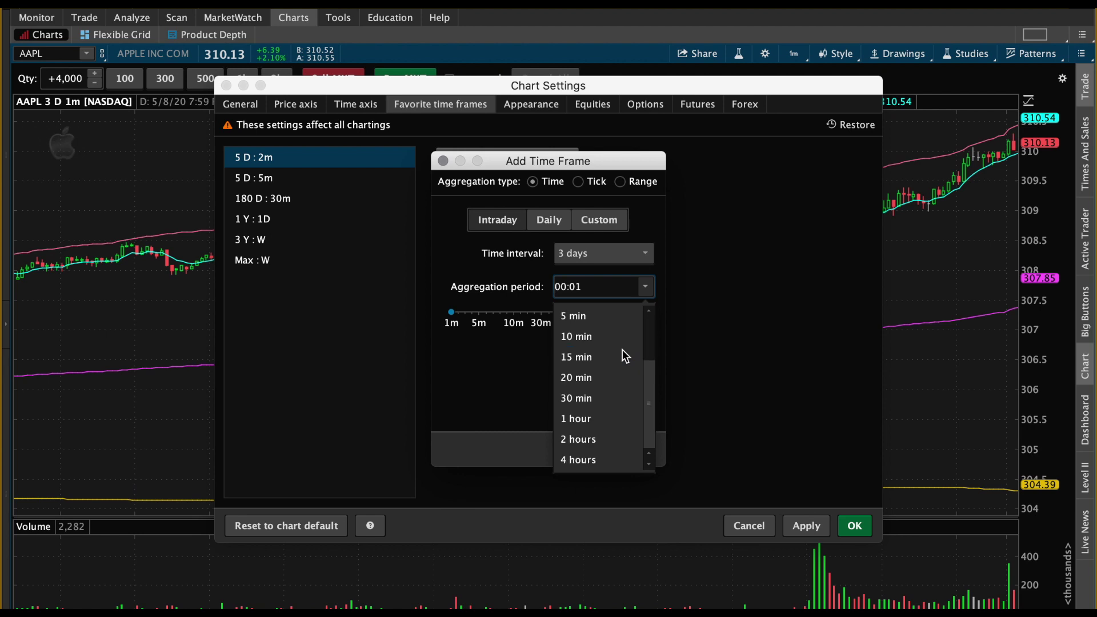
{"action": "scroll", "coordinate": [593, 382], "scroll_direction": "up", "scroll_amount": 2}
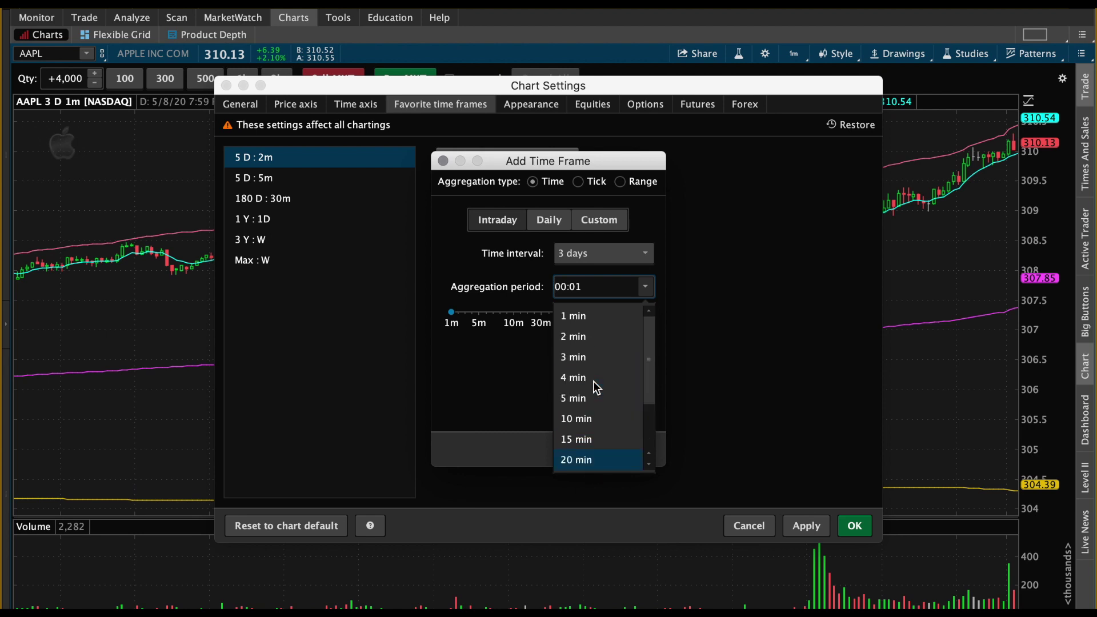
{"action": "left_click", "coordinate": [590, 316]}
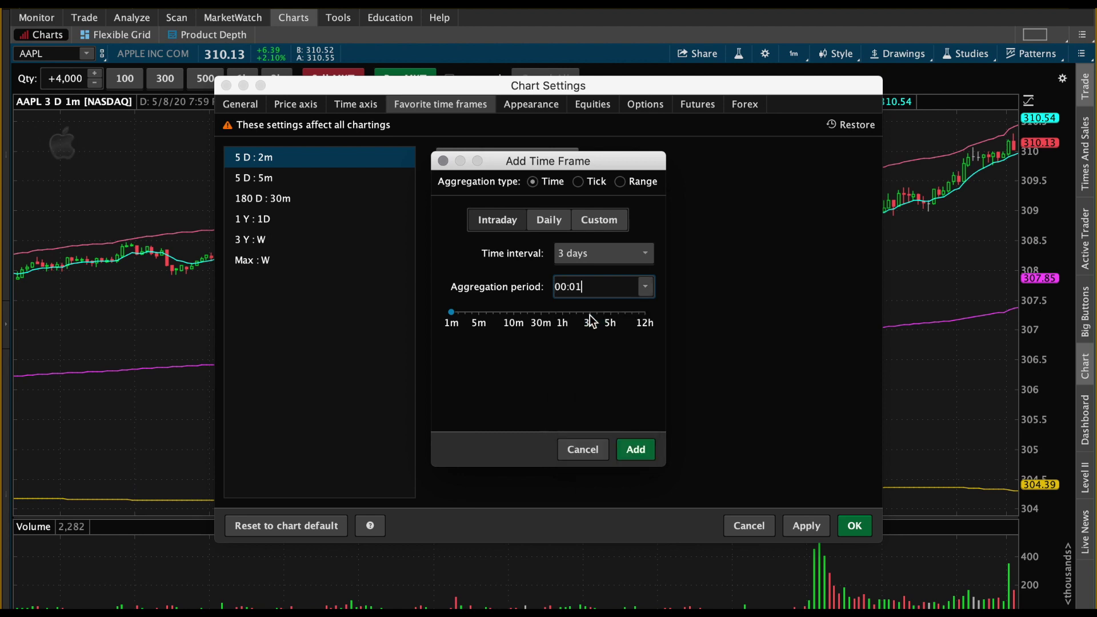
{"action": "left_click", "coordinate": [636, 450]}
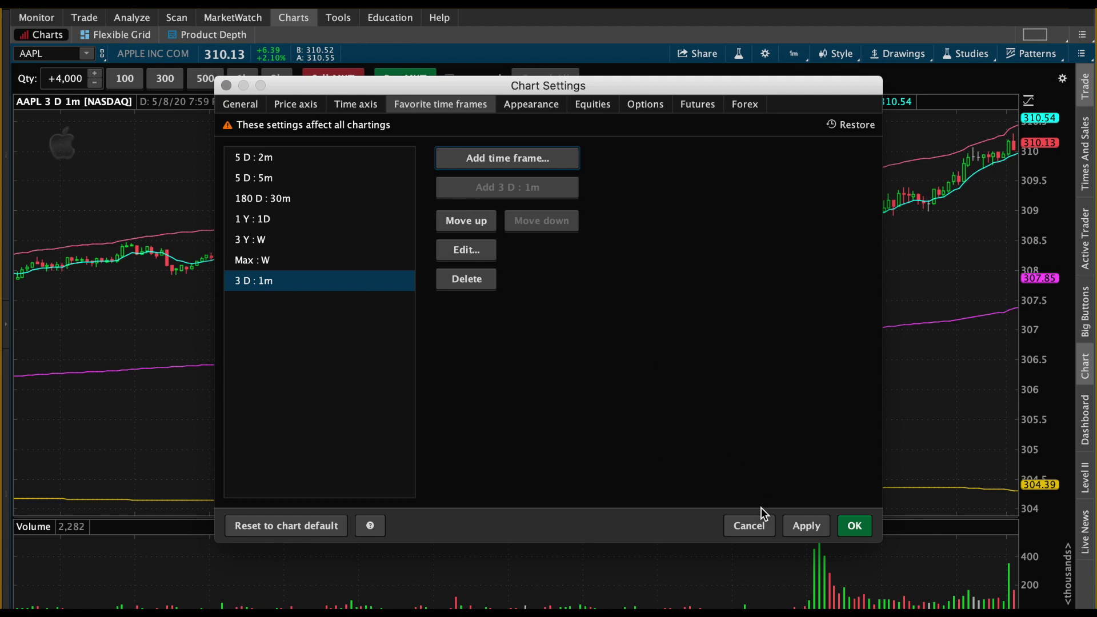
Apply the list and start a new time frame with a 6-month interval
{"action": "left_click", "coordinate": [804, 524]}
{"action": "left_click", "coordinate": [512, 162]}
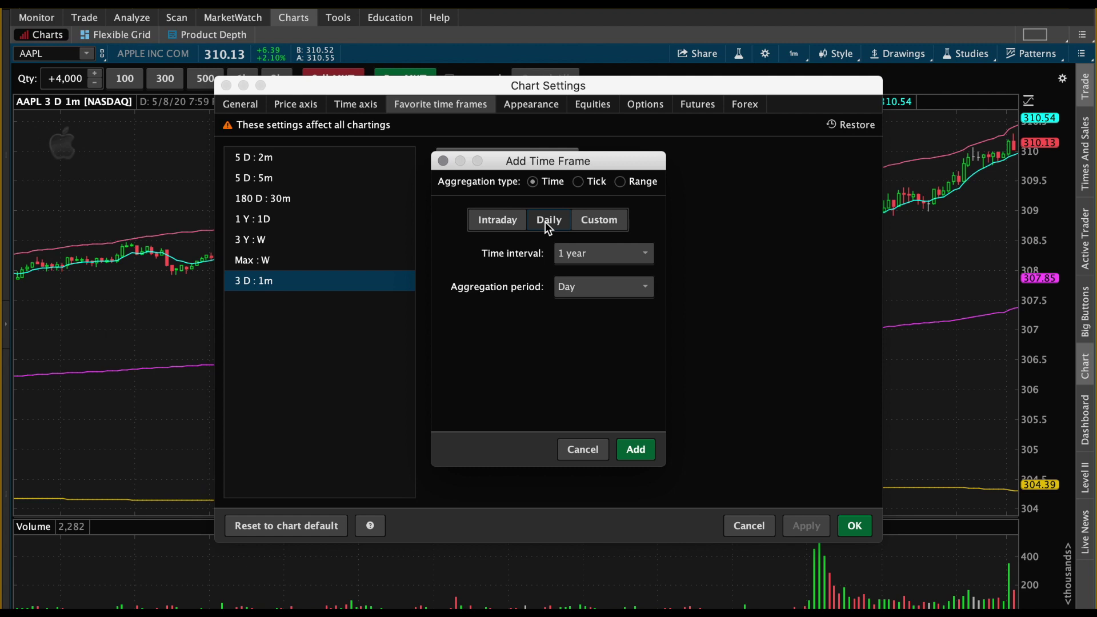
{"action": "left_click", "coordinate": [591, 259]}
{"action": "scroll", "coordinate": [602, 311], "scroll_direction": "up", "scroll_amount": 2}
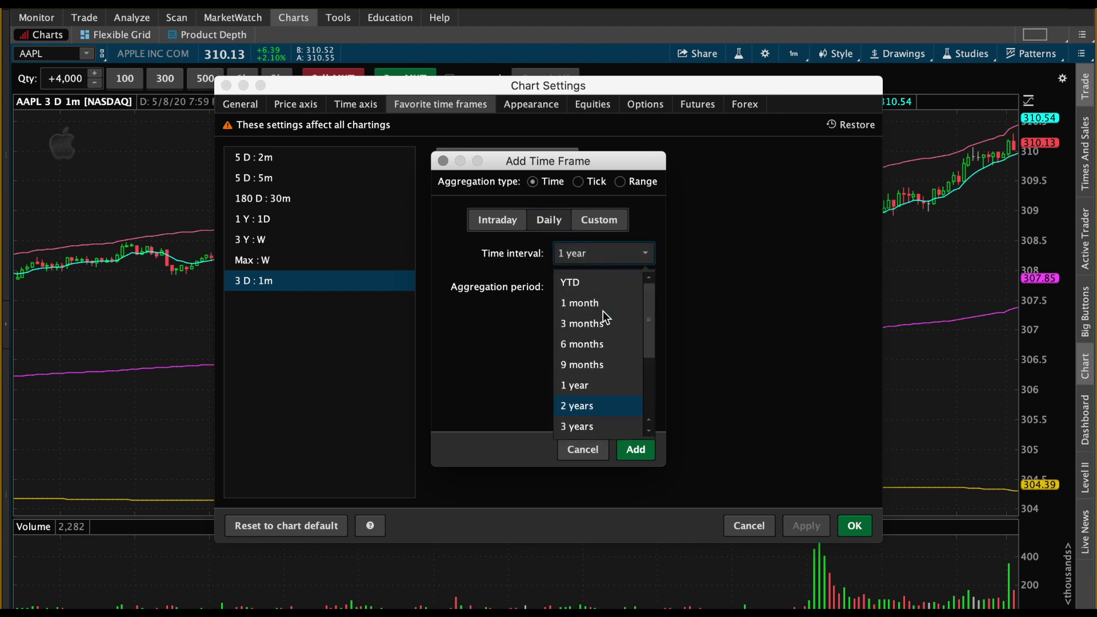
{"action": "left_click", "coordinate": [590, 345]}
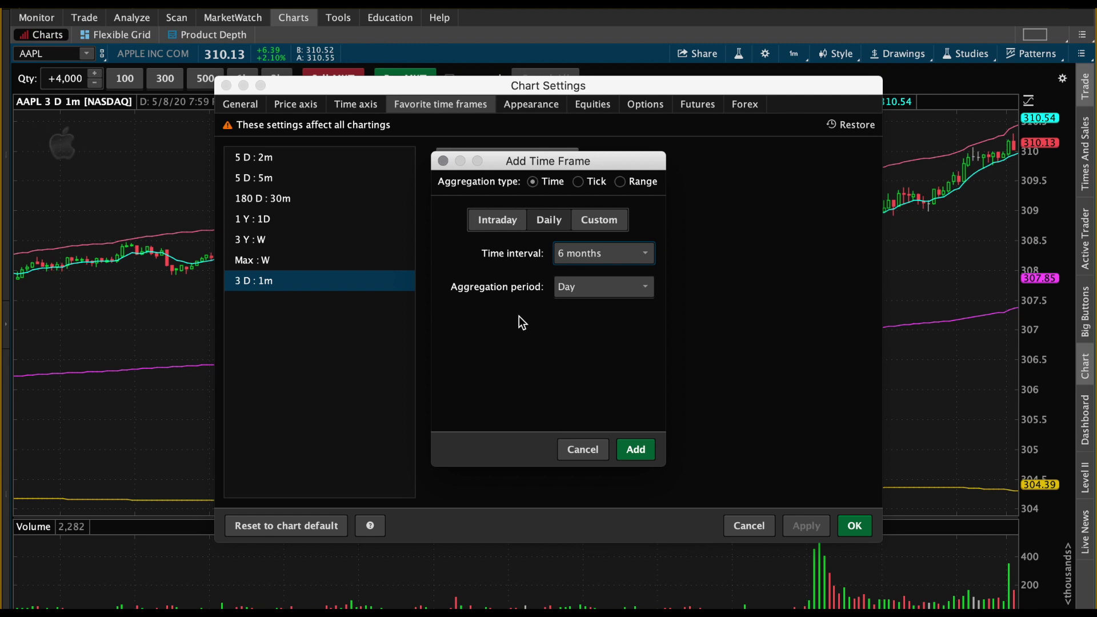
Keep Day aggregation, add the 6 M : 1D favorite, and apply
{"action": "left_click", "coordinate": [587, 293]}
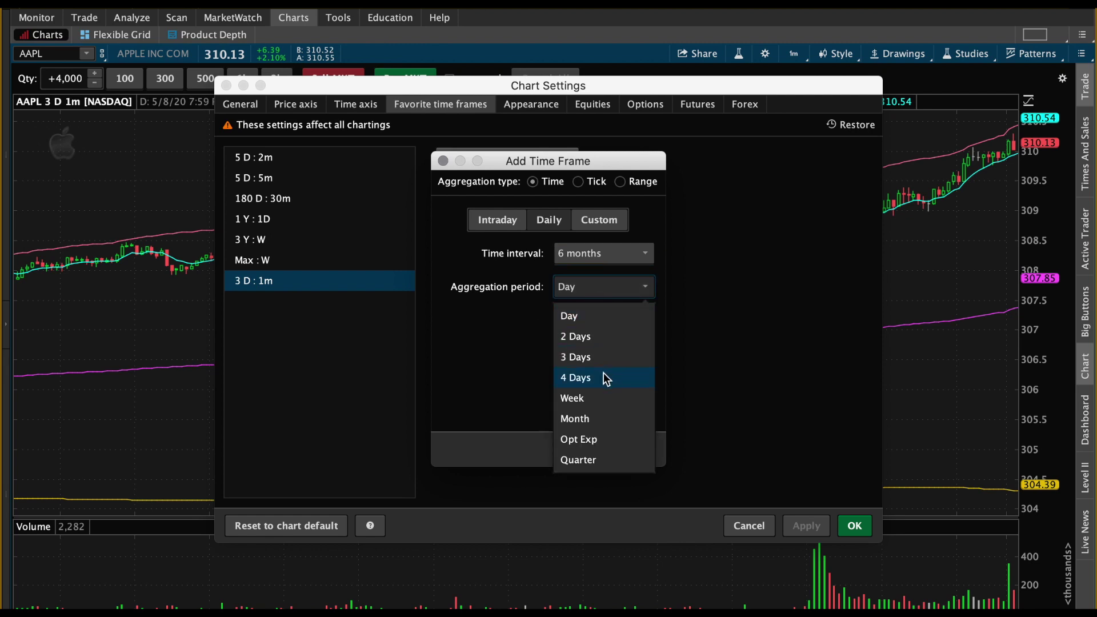
{"action": "left_click", "coordinate": [615, 316]}
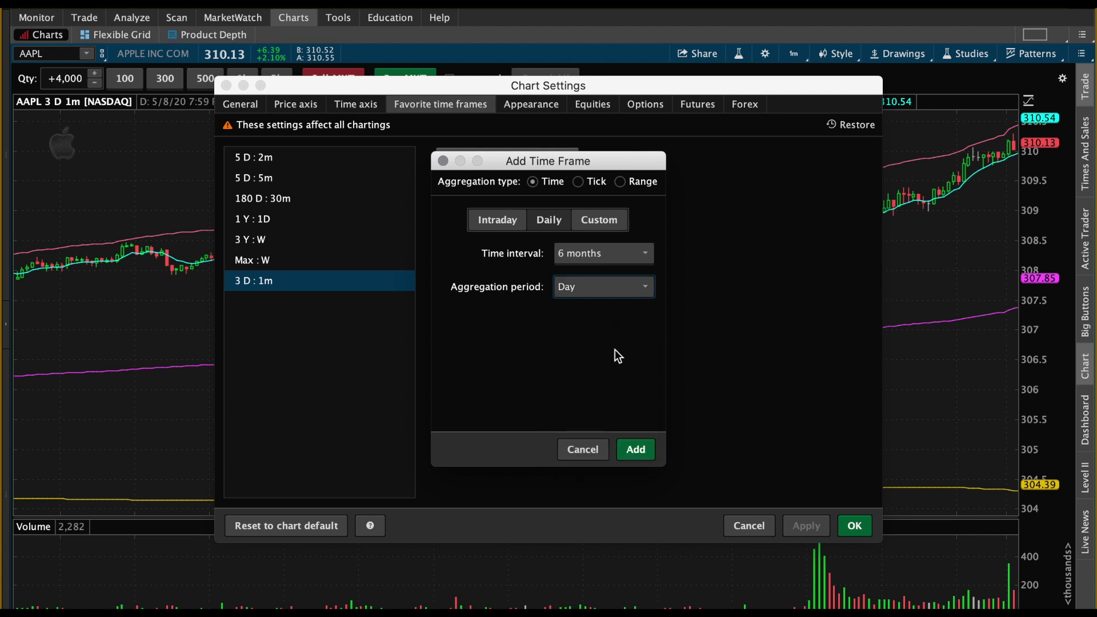
{"action": "left_click", "coordinate": [636, 450]}
{"action": "left_click", "coordinate": [807, 526]}
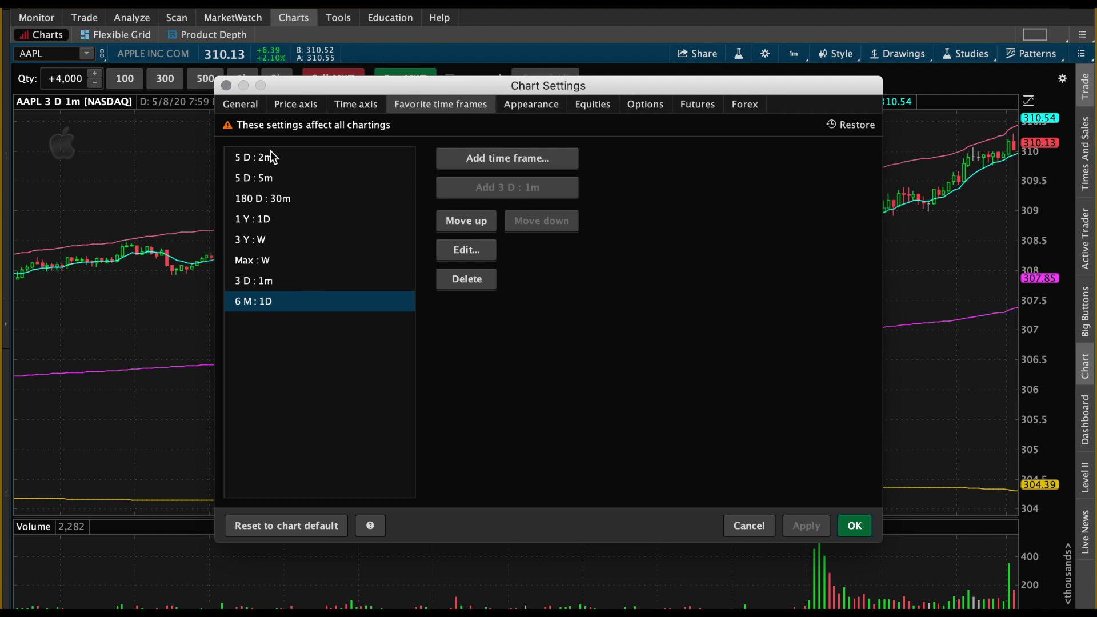
Move the 3 D : 1m favorite to the top of the list
{"action": "left_click", "coordinate": [286, 283]}
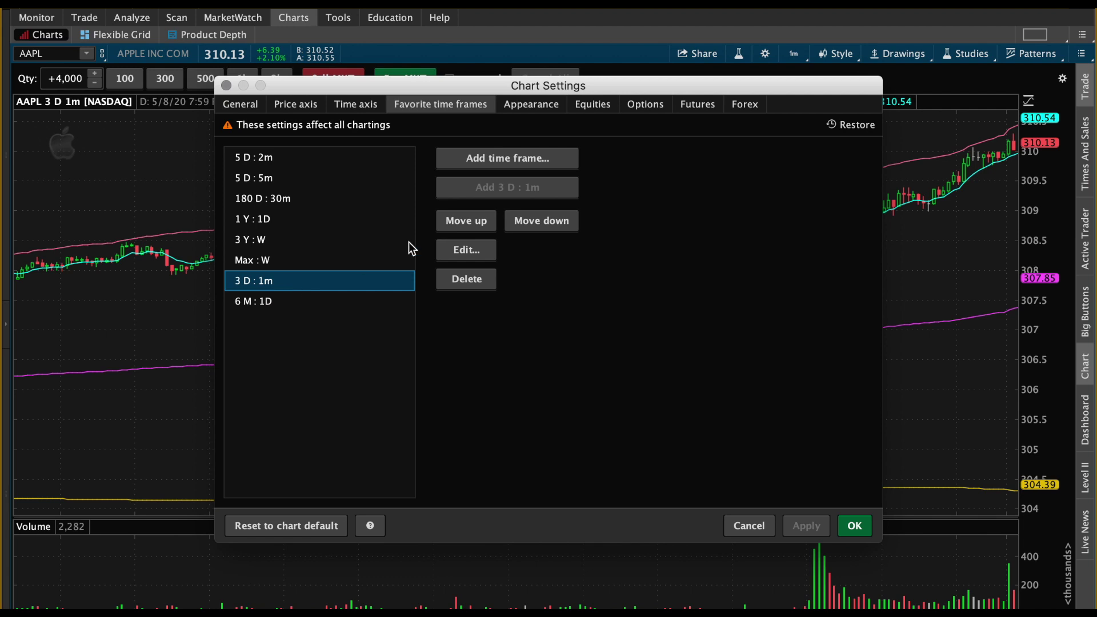
{"action": "left_click", "coordinate": [485, 221]}
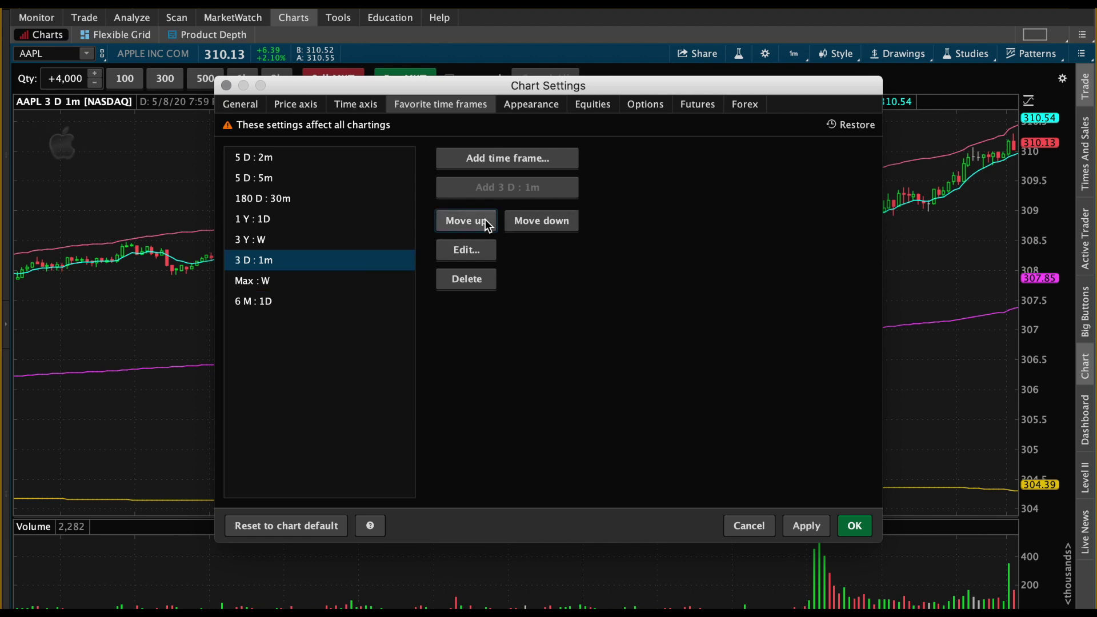
{"action": "left_click", "coordinate": [485, 220]}
{"action": "left_click", "coordinate": [485, 220]}
{"action": "left_click", "coordinate": [485, 221]}
{"action": "left_click", "coordinate": [485, 222]}
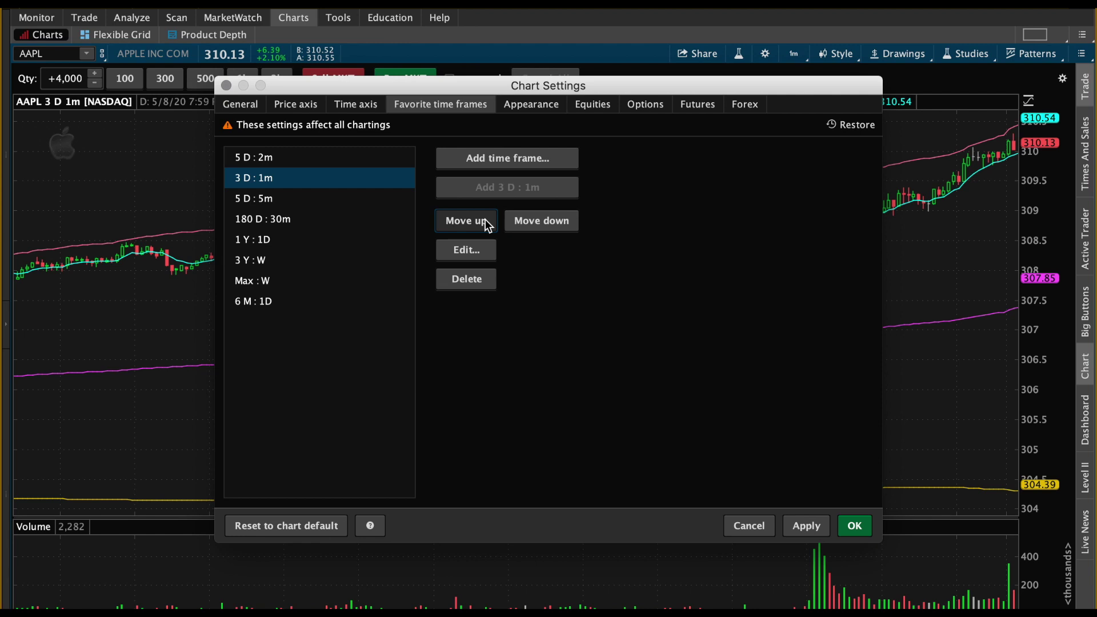
{"action": "left_click", "coordinate": [477, 223]}
Move 6 M : 1D to just below 180 D : 30m, then apply and close with OK
{"action": "left_click", "coordinate": [265, 303]}
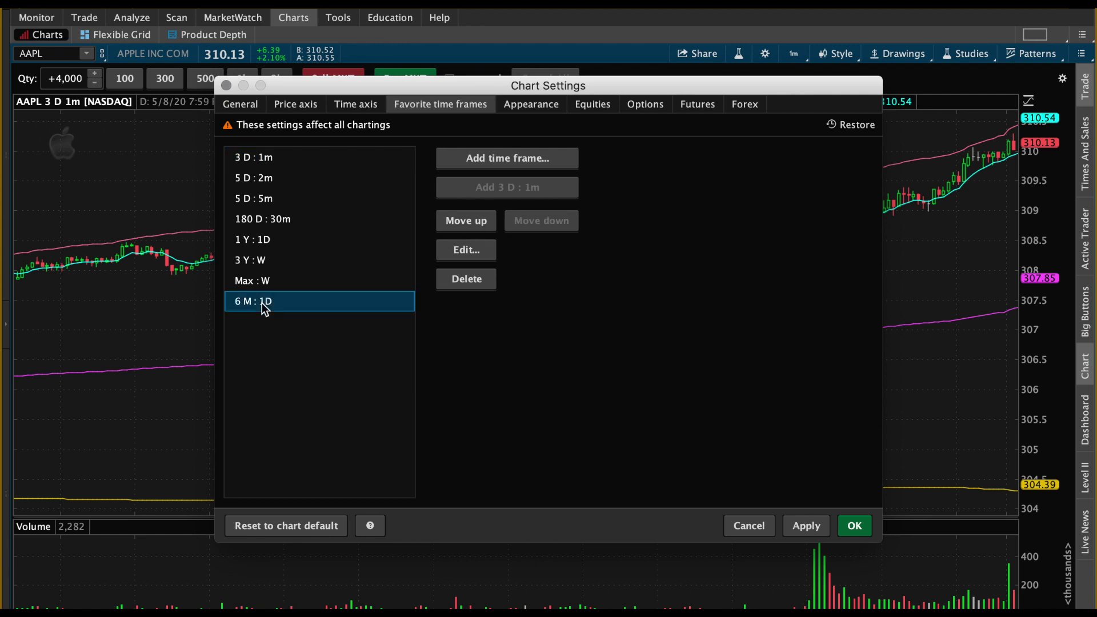
{"action": "left_click", "coordinate": [482, 225]}
{"action": "left_click", "coordinate": [481, 224]}
{"action": "left_click", "coordinate": [481, 225]}
{"action": "left_click", "coordinate": [482, 225]}
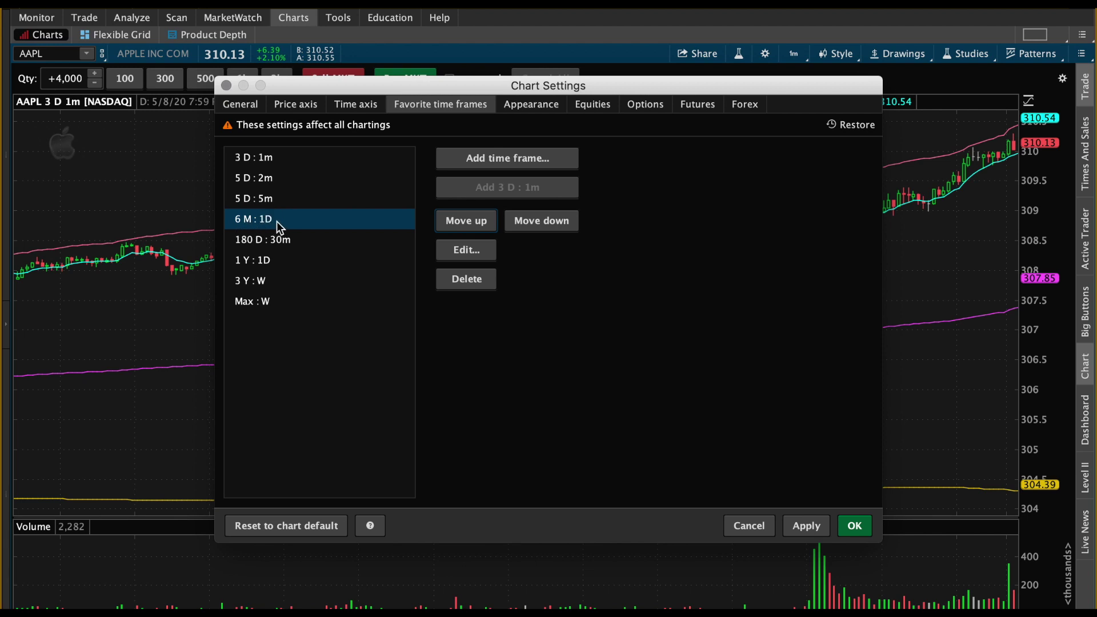
{"action": "left_click", "coordinate": [531, 221]}
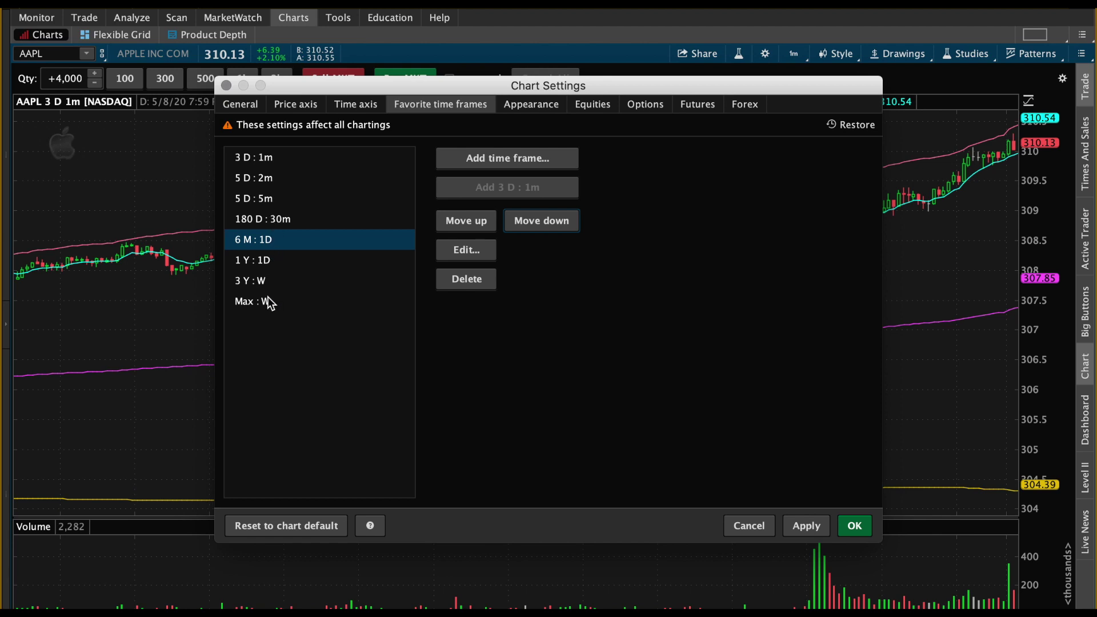
{"action": "left_click", "coordinate": [812, 527]}
{"action": "left_click", "coordinate": [855, 525]}
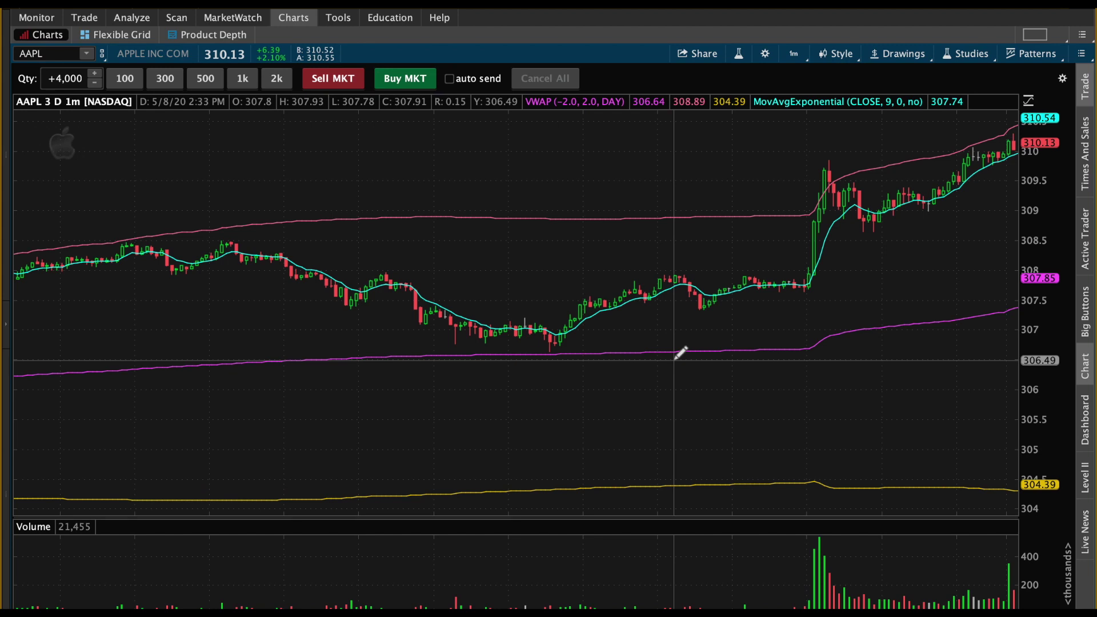
Pick 3 D : 1m from the favorites dropdown, then switch the AAPL chart to 6 M : 1D
{"action": "left_click", "coordinate": [795, 54]}
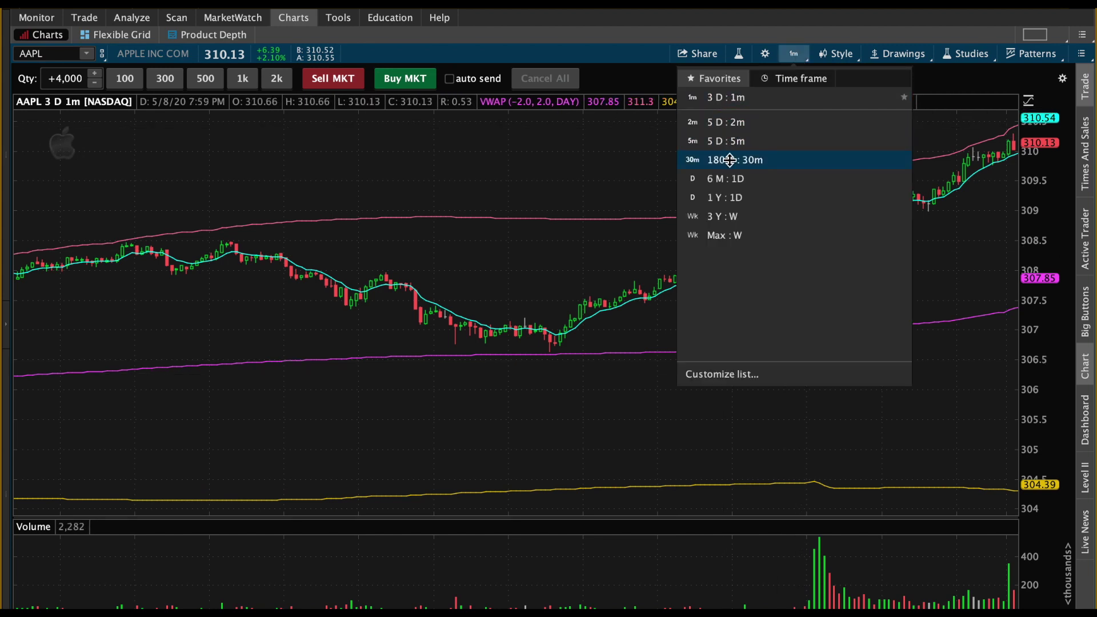
{"action": "left_click", "coordinate": [727, 98]}
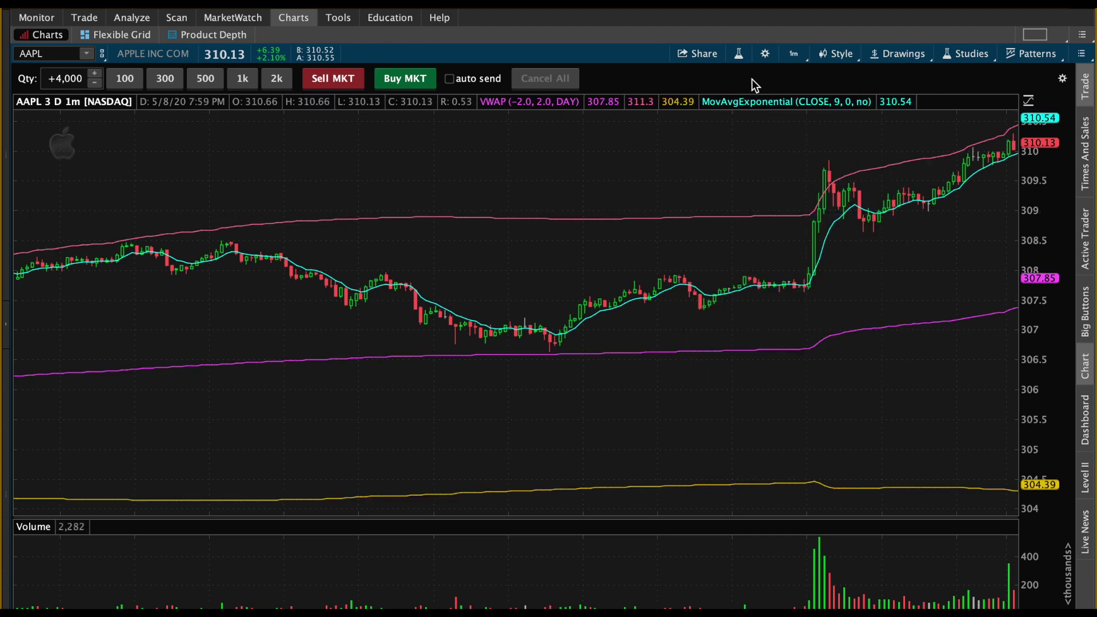
{"action": "left_click", "coordinate": [795, 56]}
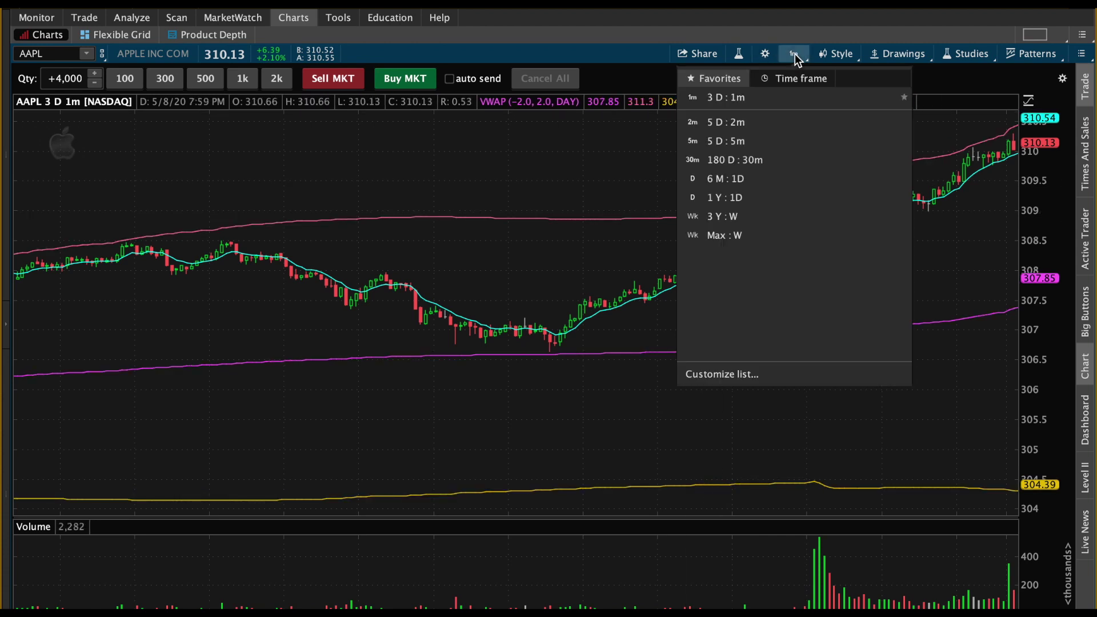
{"action": "left_click", "coordinate": [739, 181]}
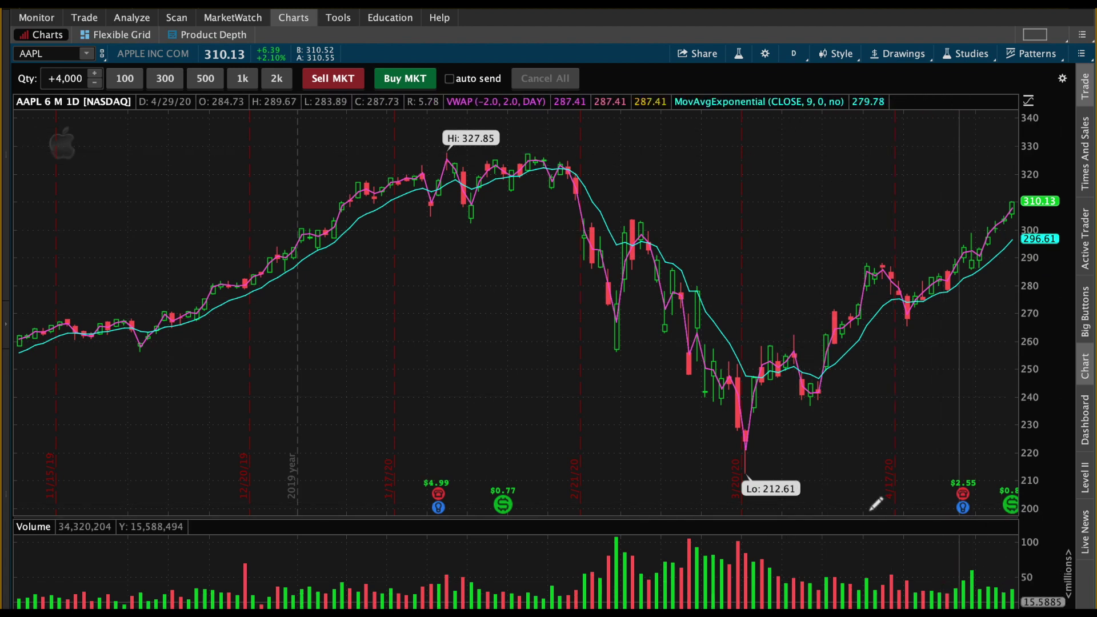
{"action": "scroll", "coordinate": [910, 153], "scroll_direction": "up", "scroll_amount": 3}
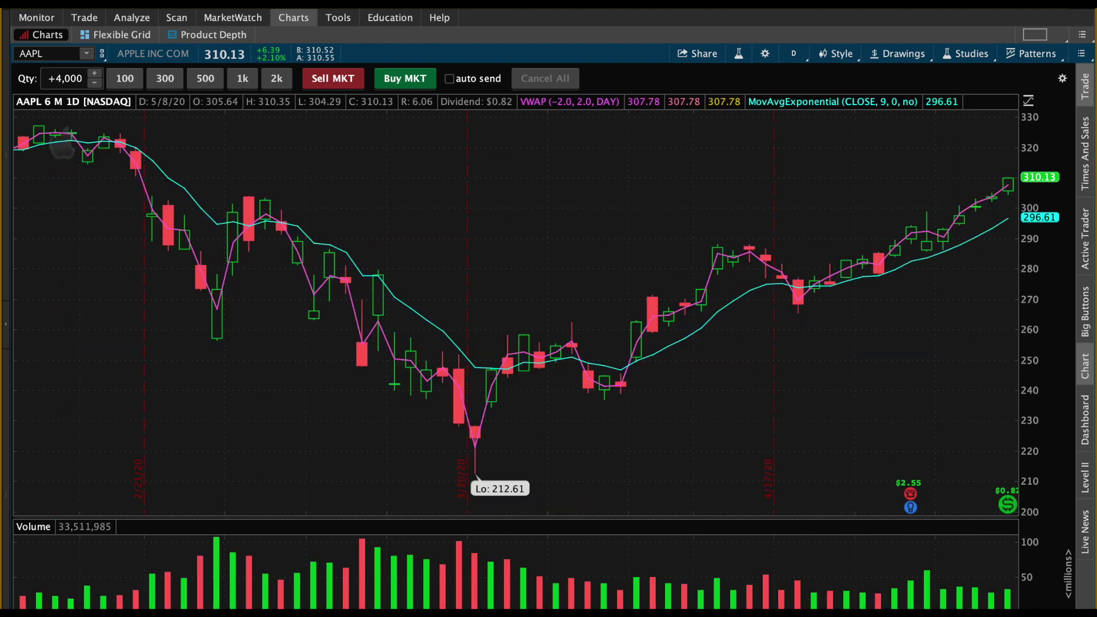
Show the Level II quotes panel beneath the AAPL chart
{"action": "scroll", "coordinate": [516, 314], "scroll_direction": "up", "scroll_amount": 3}
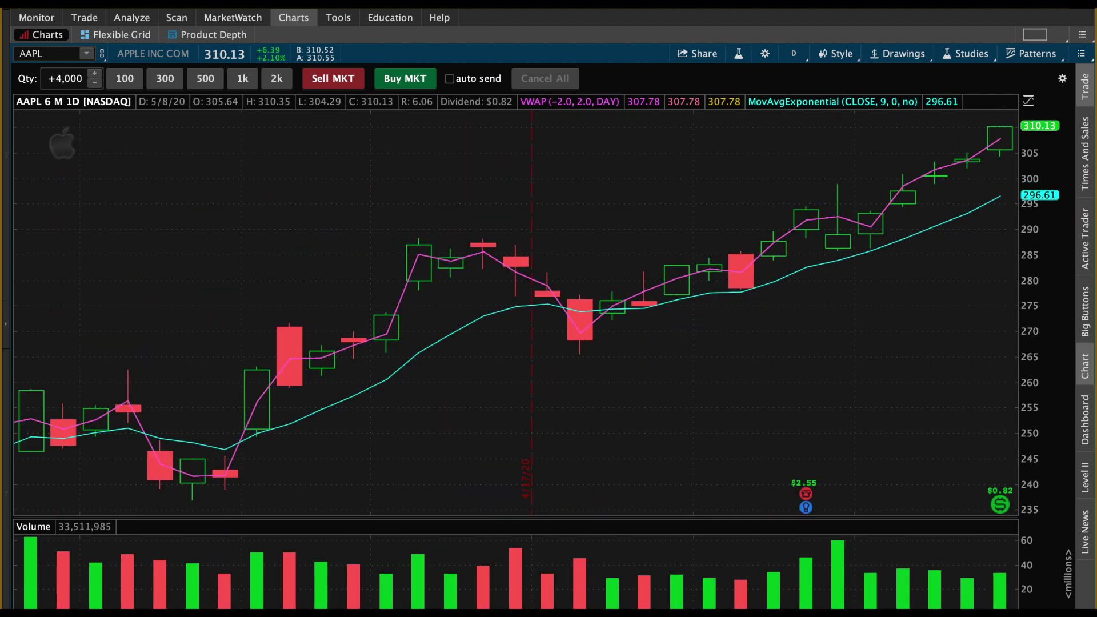
{"action": "scroll", "coordinate": [531, 313], "scroll_direction": "up", "scroll_amount": 3}
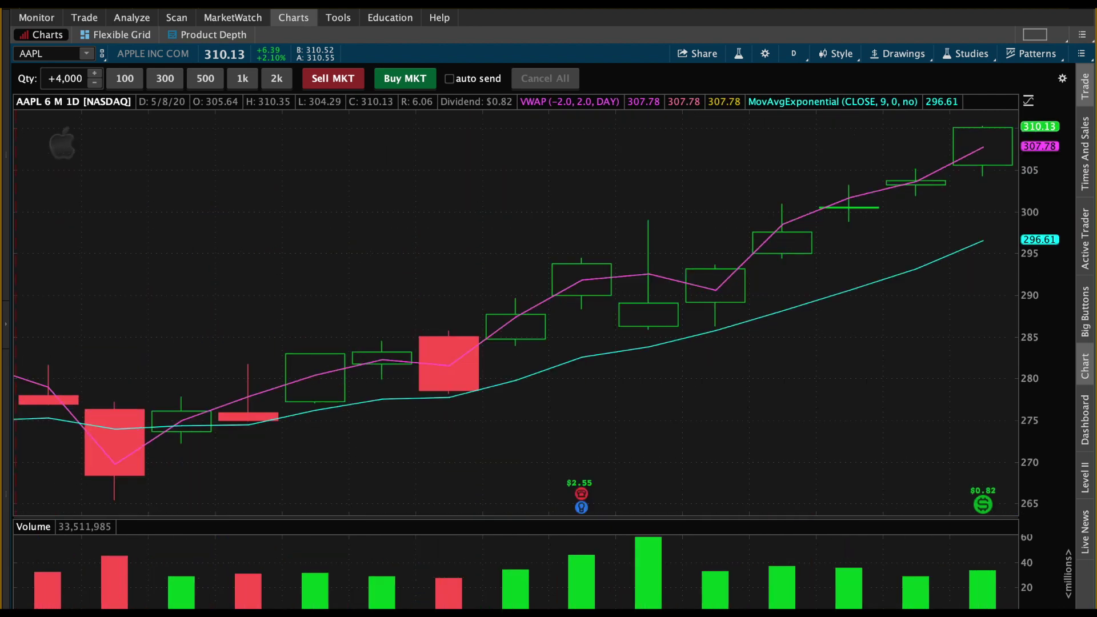
{"action": "left_click", "coordinate": [1090, 473]}
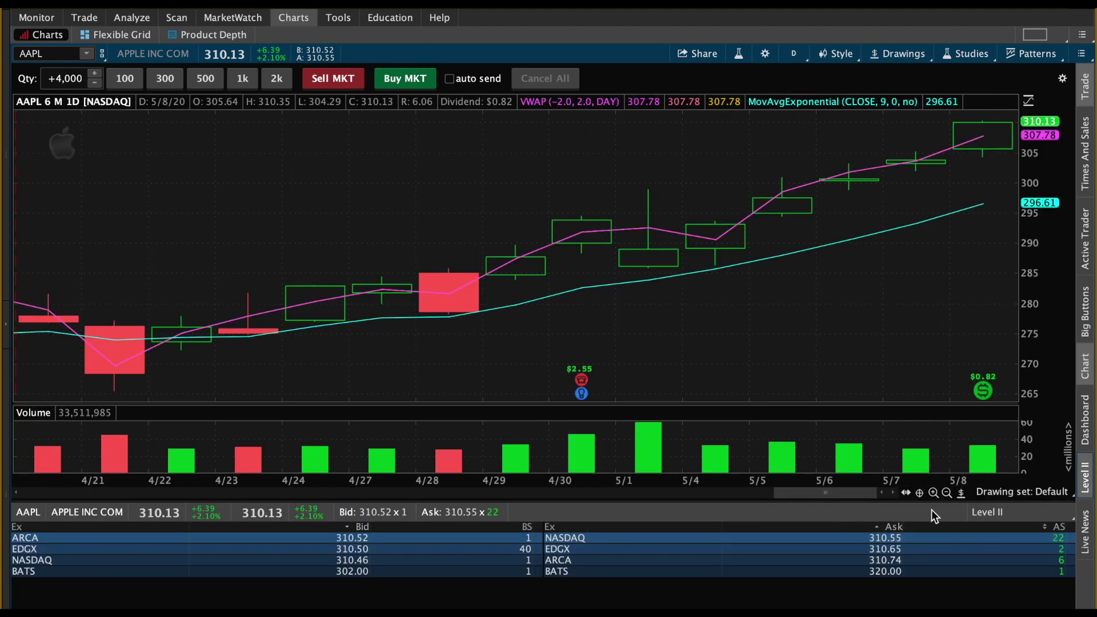
Zoom the daily chart out to late November, then in to 4/30–5/8
{"action": "left_click", "coordinate": [947, 493]}
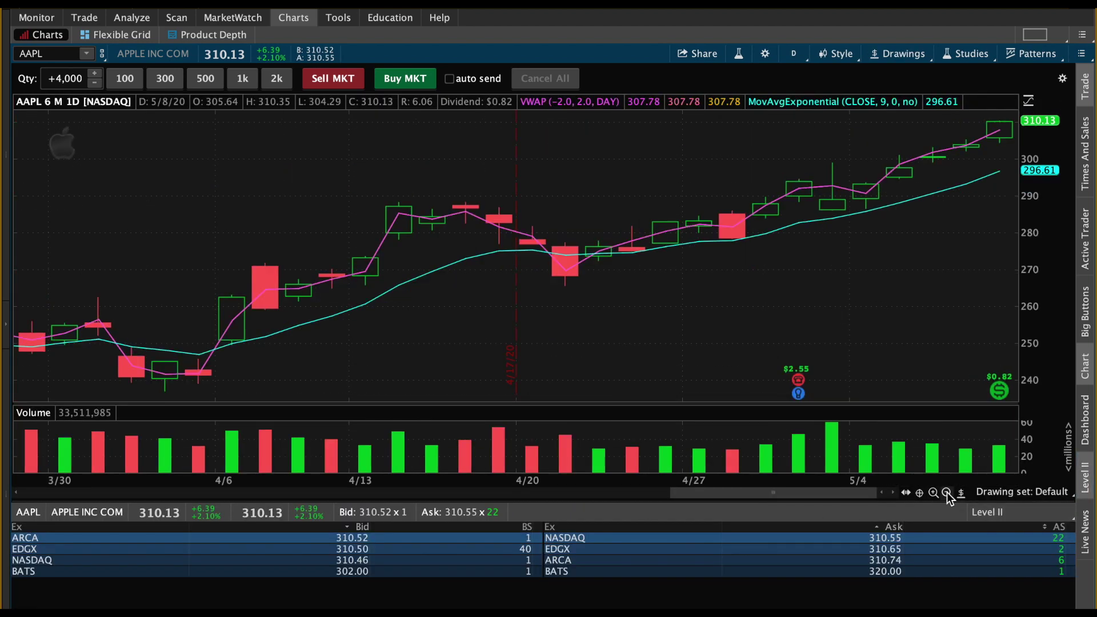
{"action": "left_click", "coordinate": [932, 494]}
{"action": "left_click", "coordinate": [947, 493]}
{"action": "left_click", "coordinate": [947, 493]}
{"action": "left_click", "coordinate": [947, 493]}
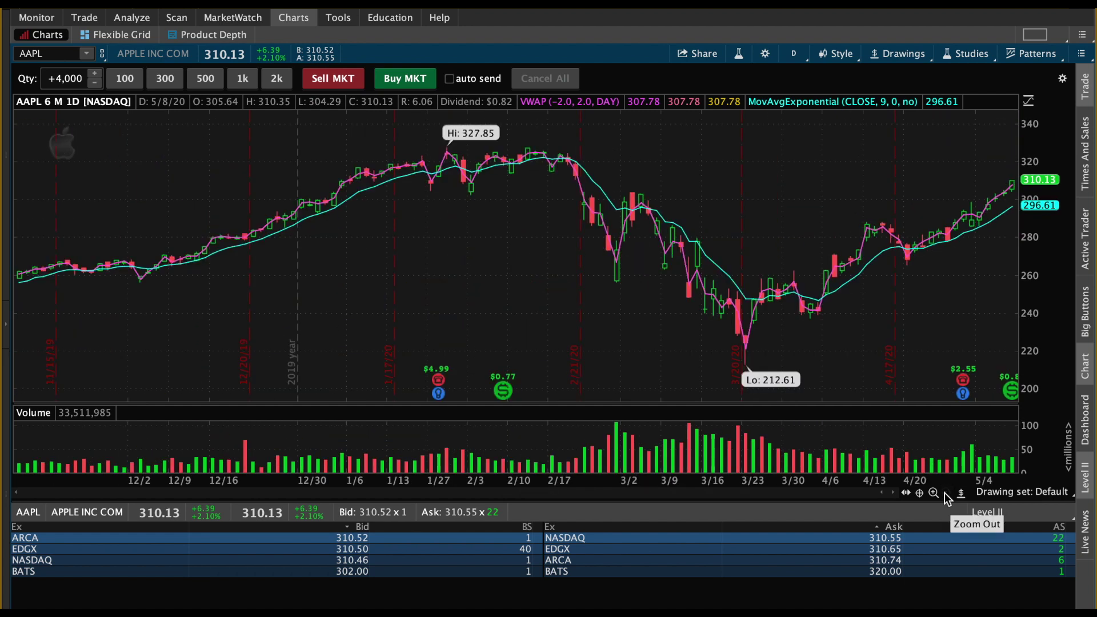
{"action": "left_click", "coordinate": [932, 493]}
{"action": "left_click", "coordinate": [933, 493]}
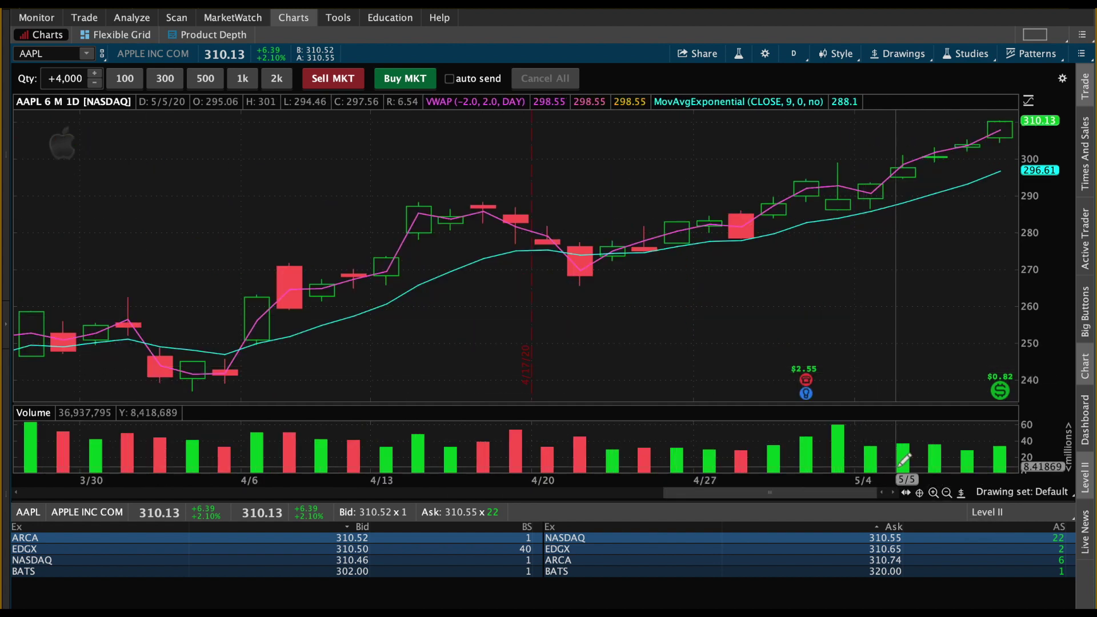
{"action": "left_click", "coordinate": [933, 493]}
{"action": "left_click", "coordinate": [934, 492]}
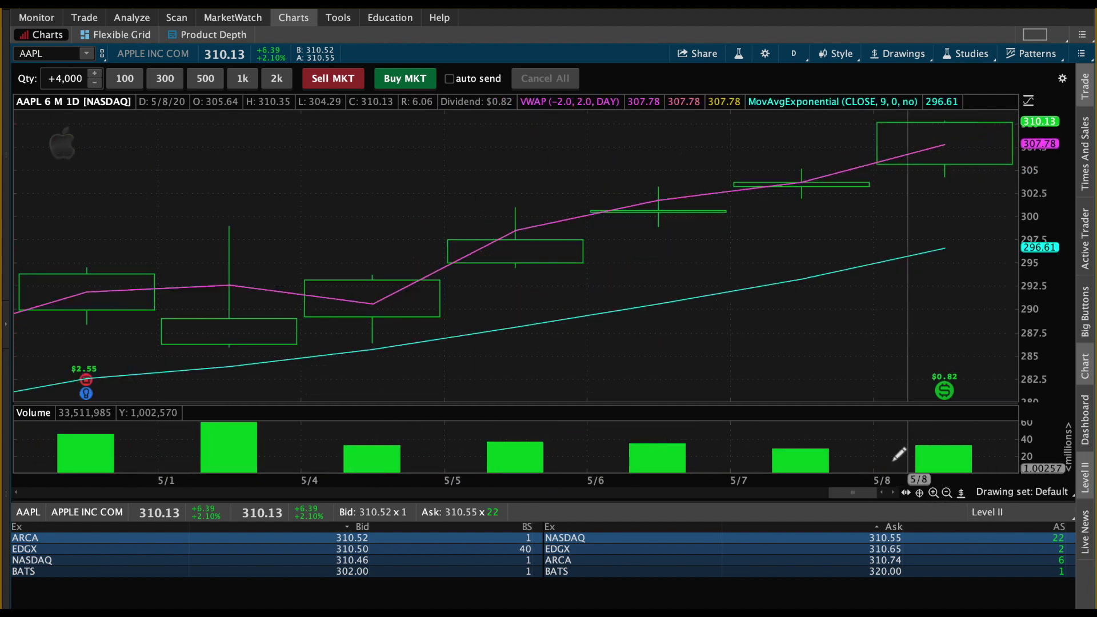
Keep automatic price scaling and zoom back out to the full six months
{"action": "left_click", "coordinate": [1029, 104]}
{"action": "left_click", "coordinate": [906, 119]}
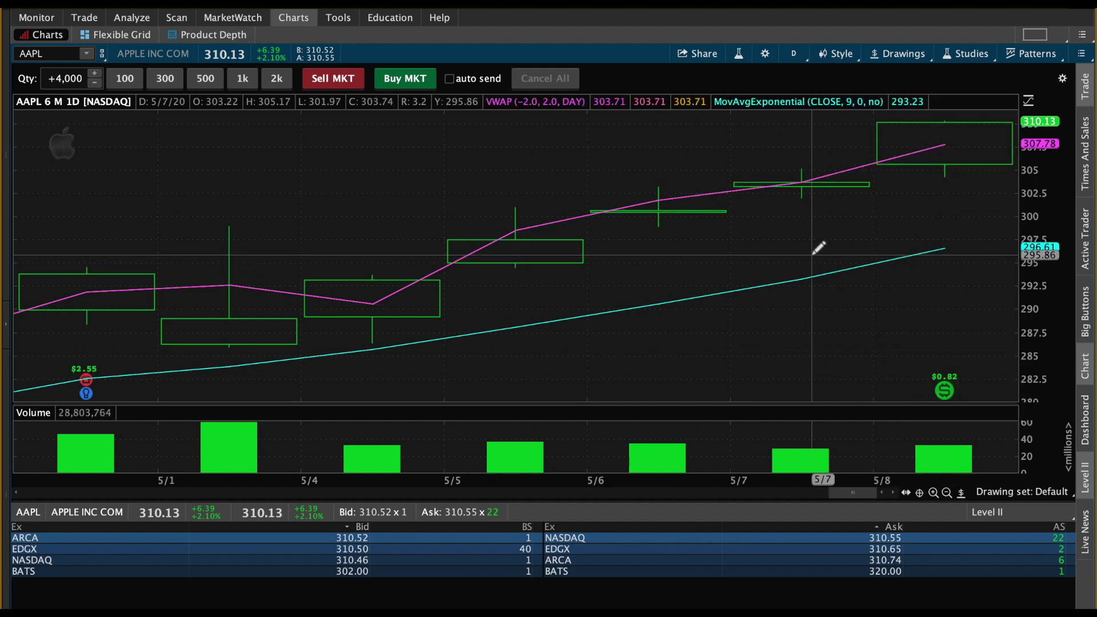
{"action": "left_click", "coordinate": [946, 493]}
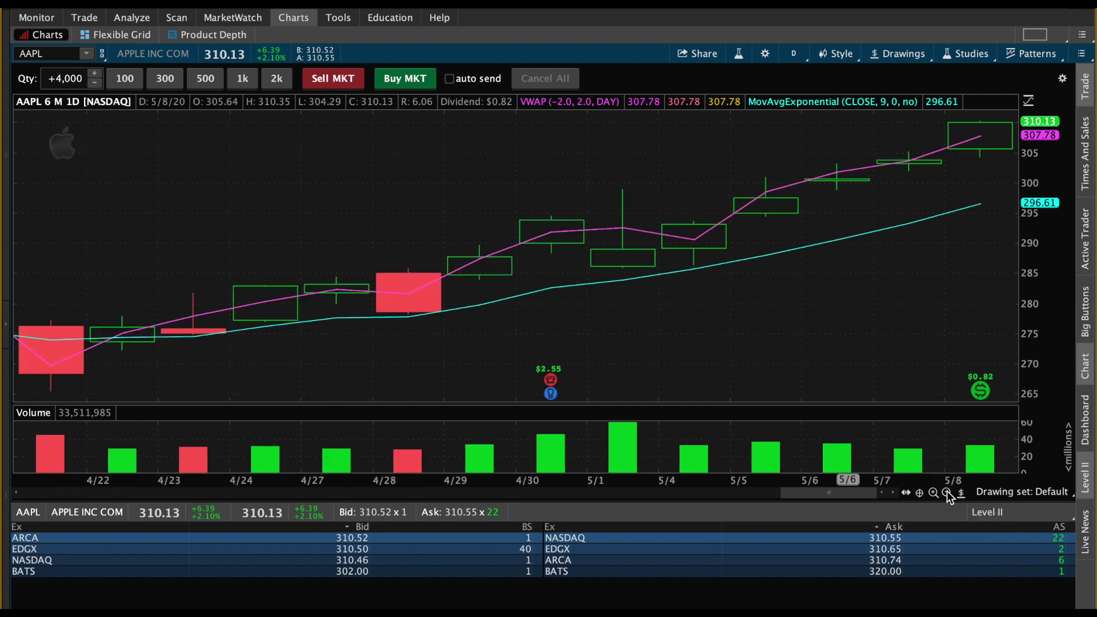
{"action": "left_click", "coordinate": [947, 493]}
{"action": "left_click", "coordinate": [947, 493]}
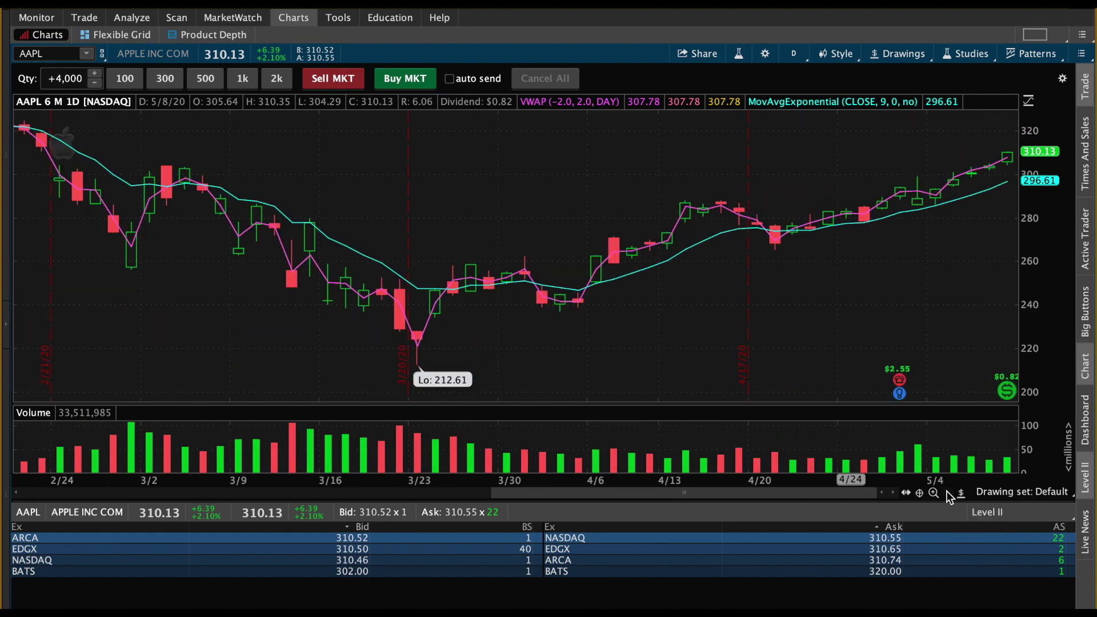
{"action": "left_click", "coordinate": [947, 492]}
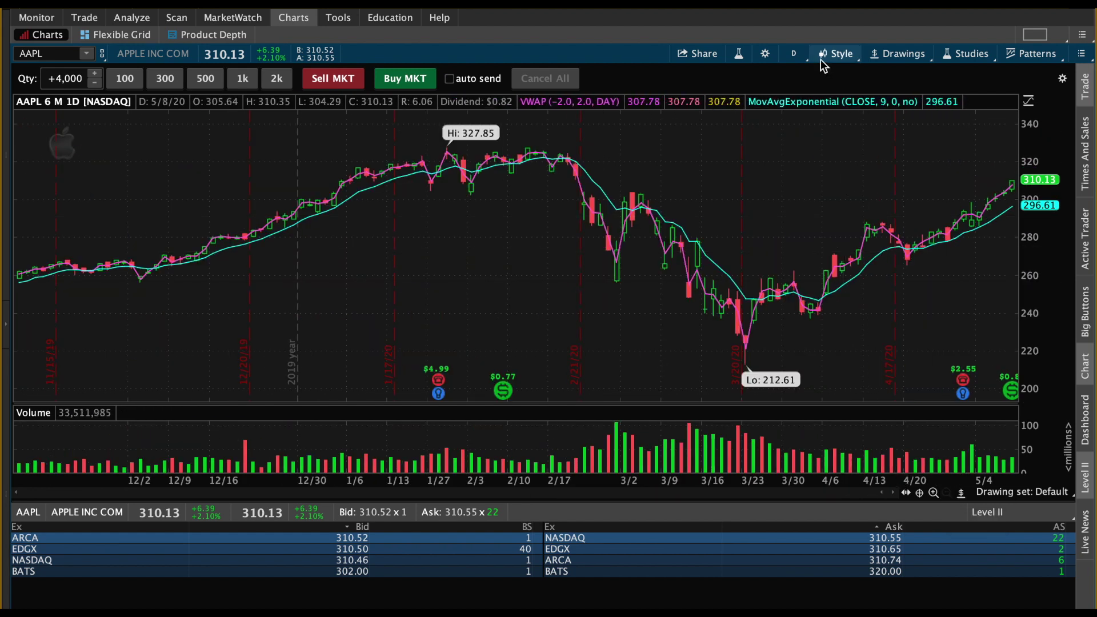
{"action": "left_click", "coordinate": [793, 54]}
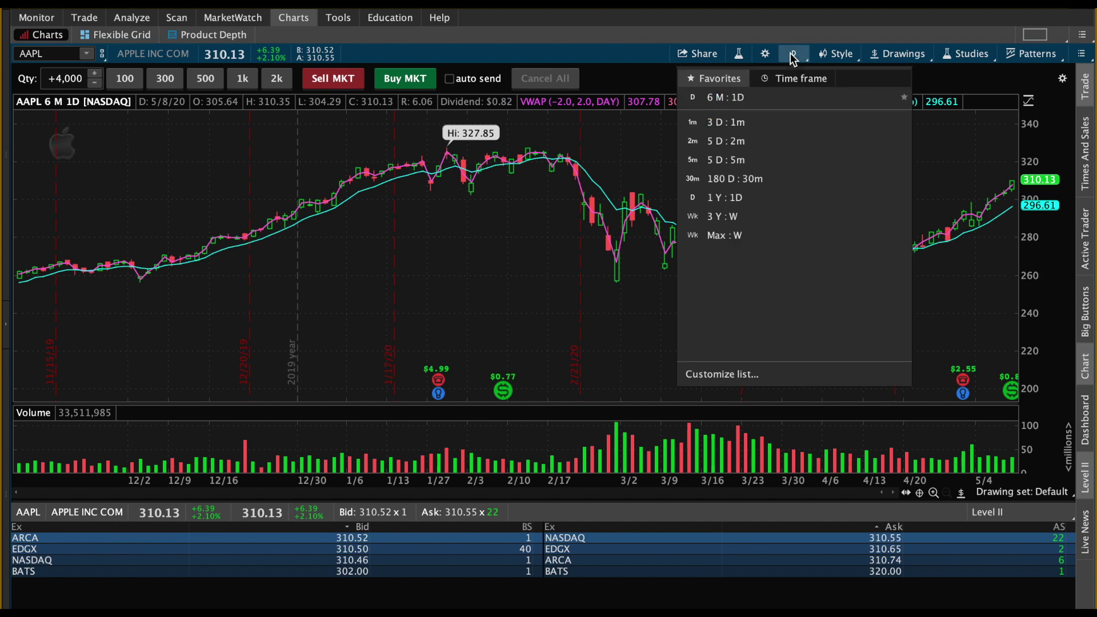
Choose 3 D : 1m from the favorites list for the AAPL chart
{"action": "left_click", "coordinate": [750, 121]}
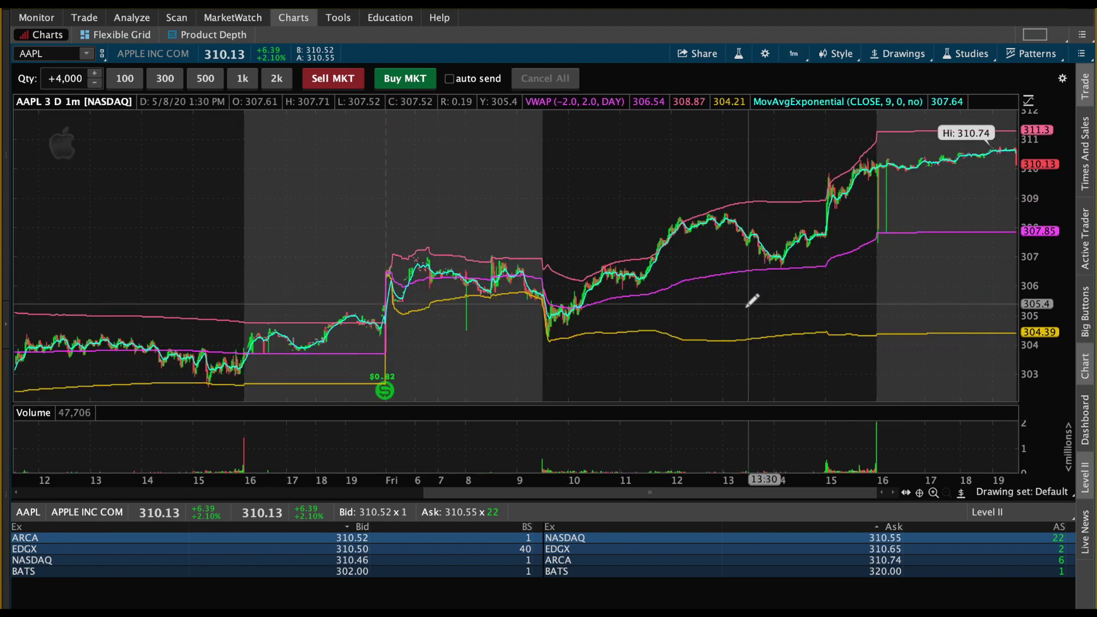
{"action": "scroll", "coordinate": [747, 269], "scroll_direction": "up", "scroll_amount": 2}
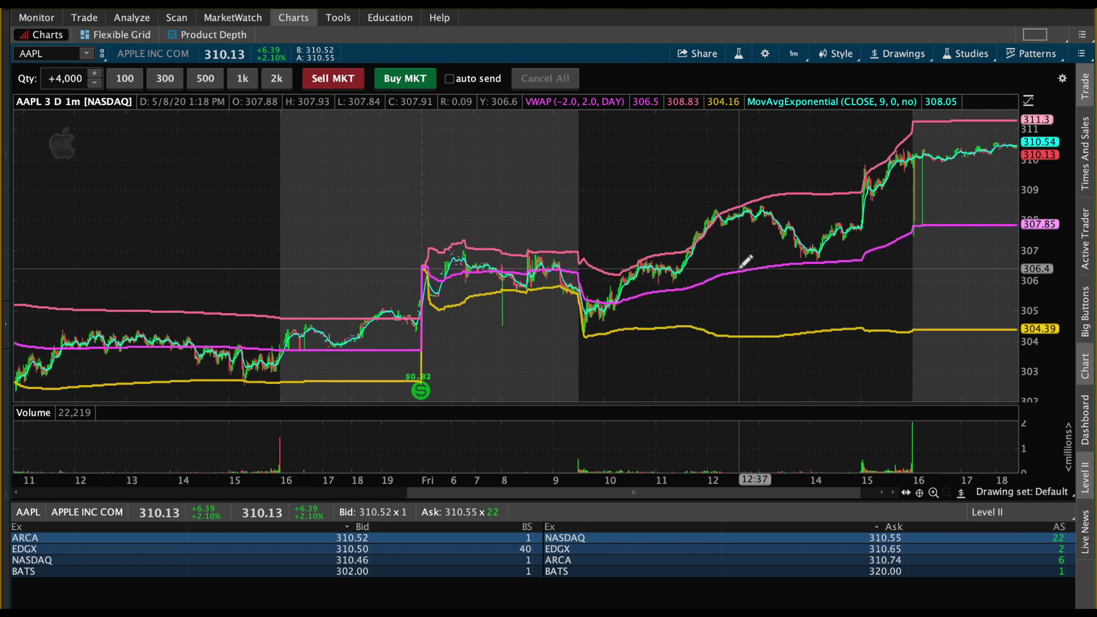
{"action": "scroll", "coordinate": [747, 262], "scroll_direction": "up", "scroll_amount": 8}
{"action": "scroll", "coordinate": [746, 262], "scroll_direction": "down", "scroll_amount": 6}
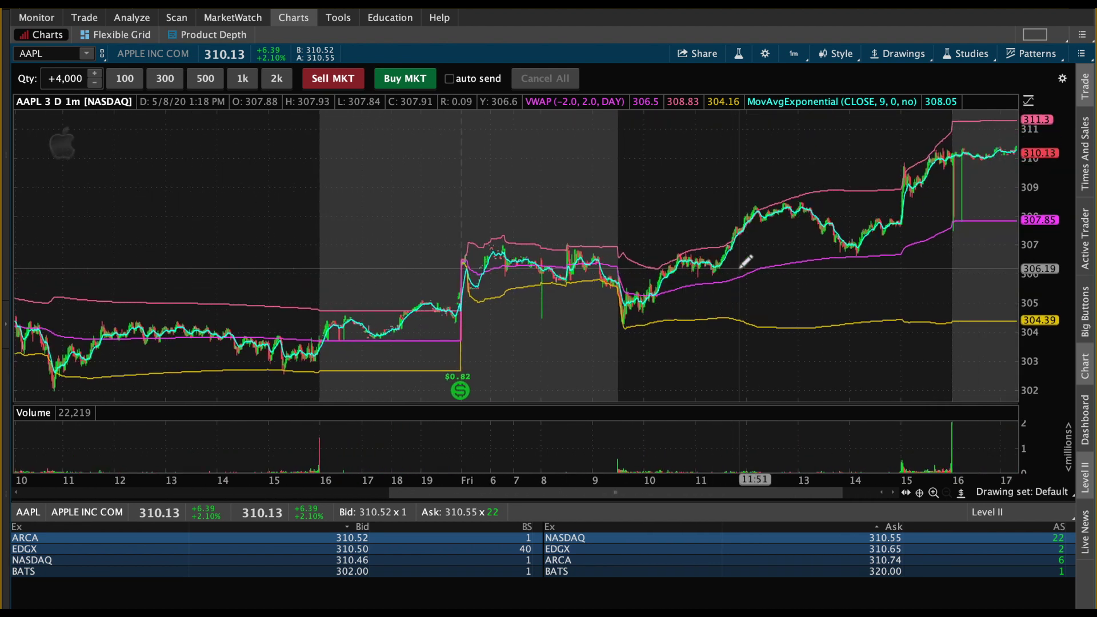
{"action": "scroll", "coordinate": [747, 262], "scroll_direction": "down", "scroll_amount": 3}
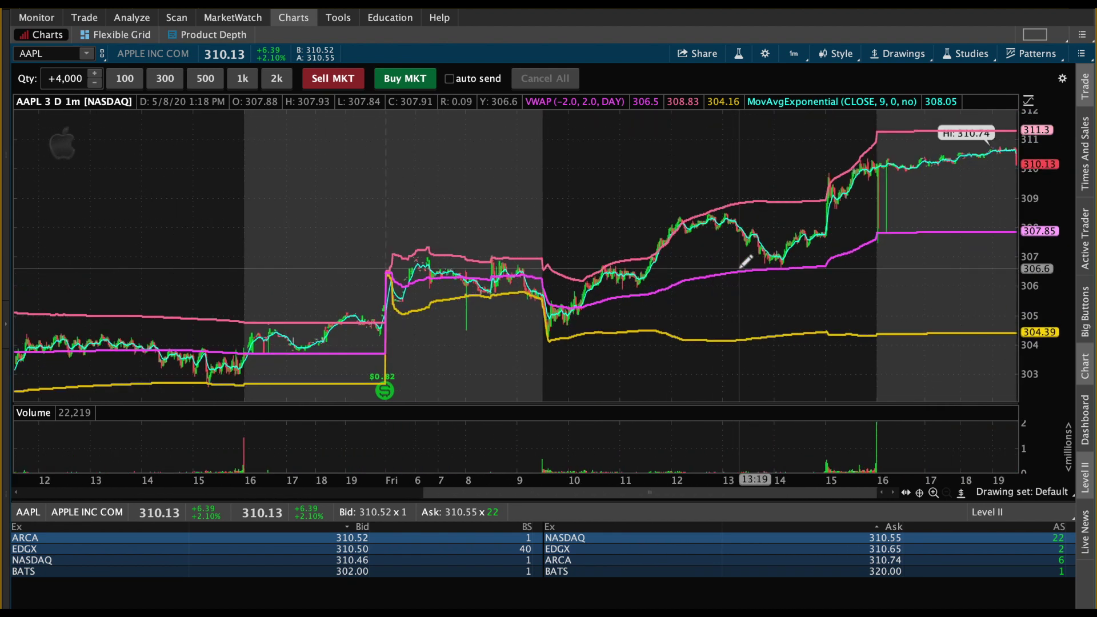
Zoom in on the minute candles to the last few hours and scroll the chart
{"action": "left_click", "coordinate": [933, 493]}
{"action": "left_click", "coordinate": [933, 493]}
{"action": "left_click", "coordinate": [933, 492]}
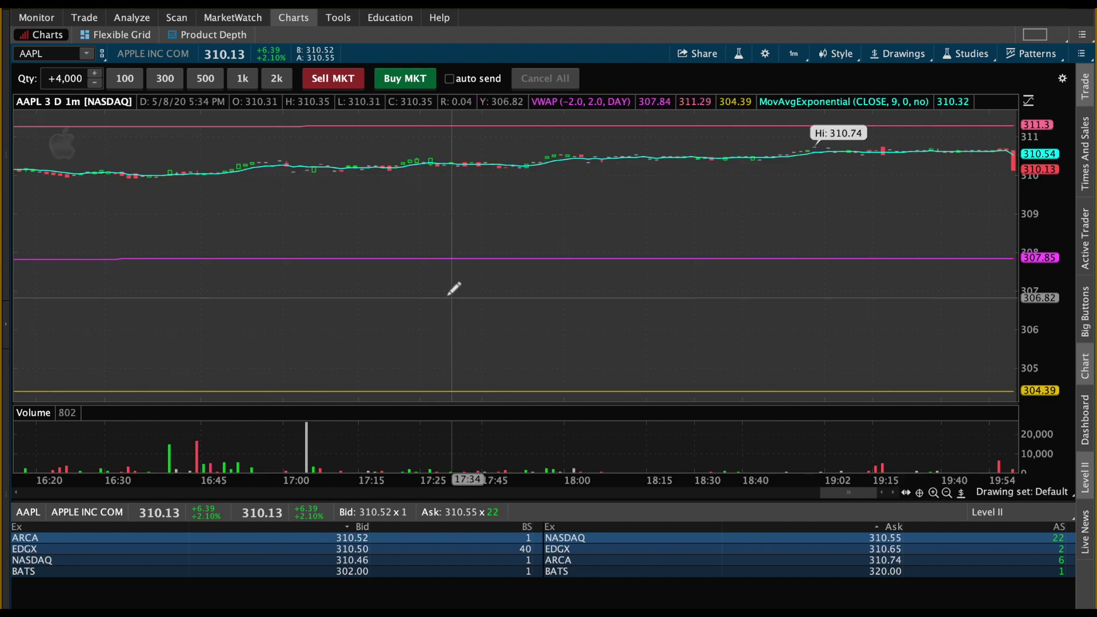
{"action": "scroll", "coordinate": [454, 288], "scroll_direction": "up", "scroll_amount": 10}
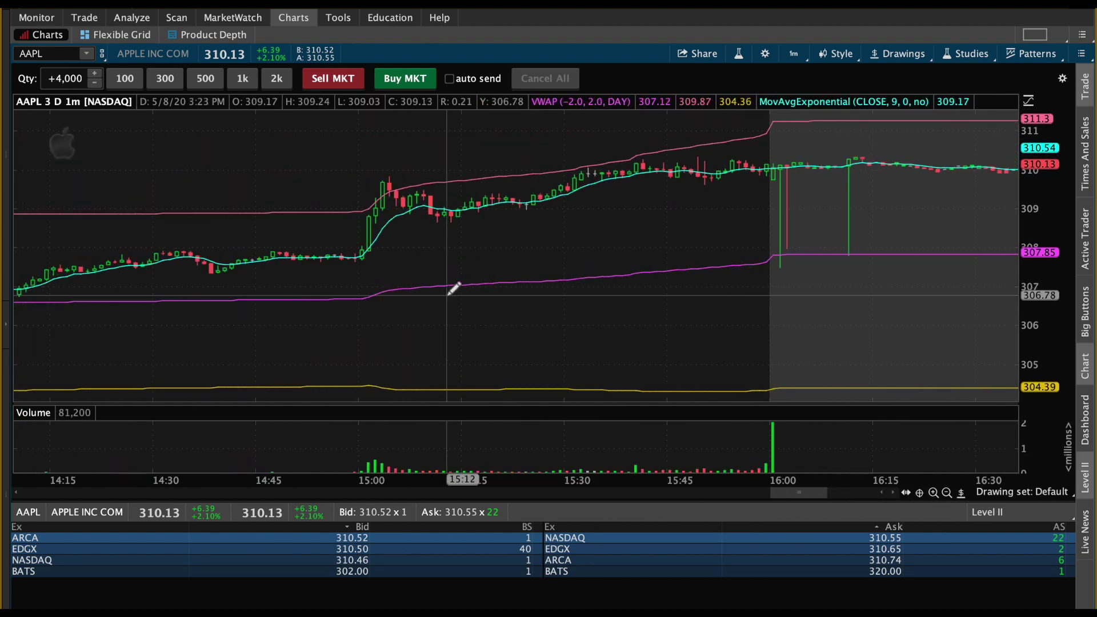
{"action": "scroll", "coordinate": [455, 288], "scroll_direction": "up", "scroll_amount": 1}
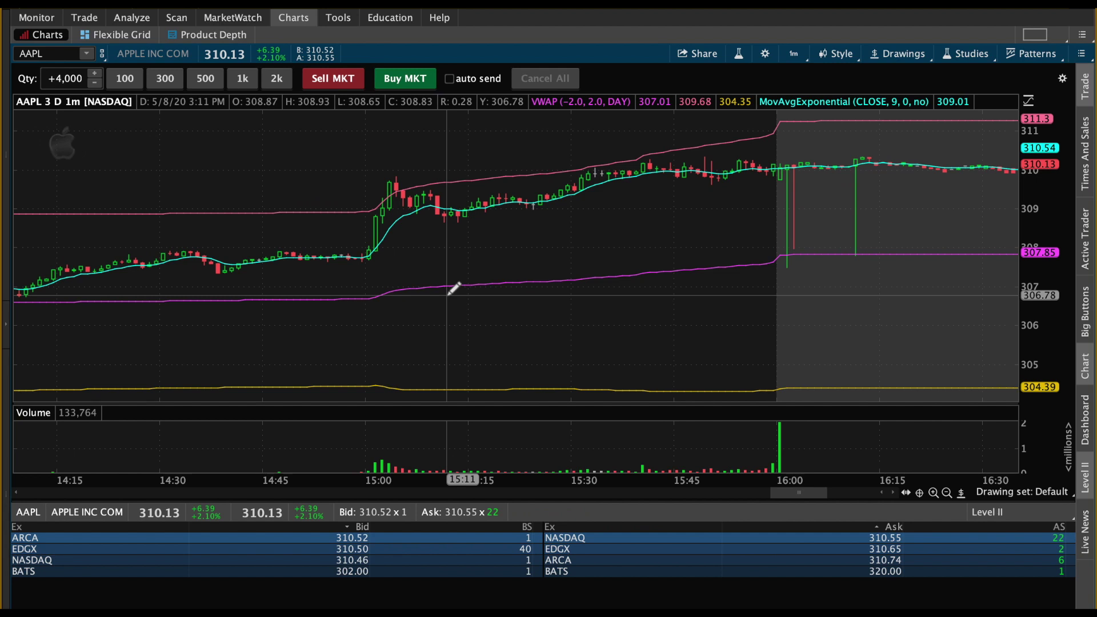
{"action": "scroll", "coordinate": [454, 289], "scroll_direction": "up", "scroll_amount": 10}
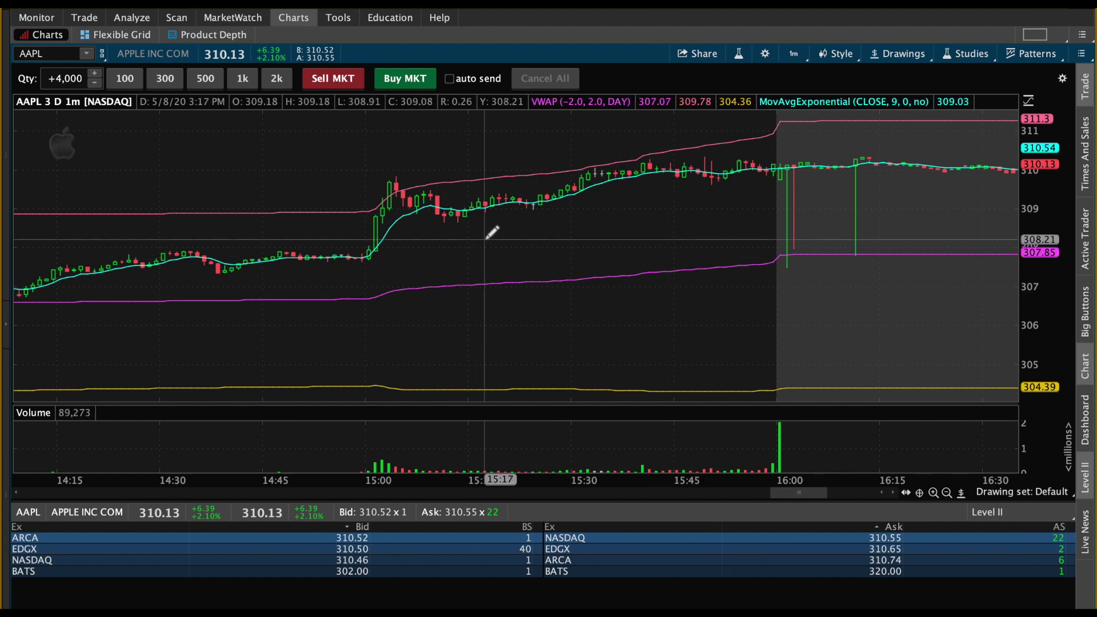
{"action": "scroll", "coordinate": [491, 230], "scroll_direction": "up", "scroll_amount": 2}
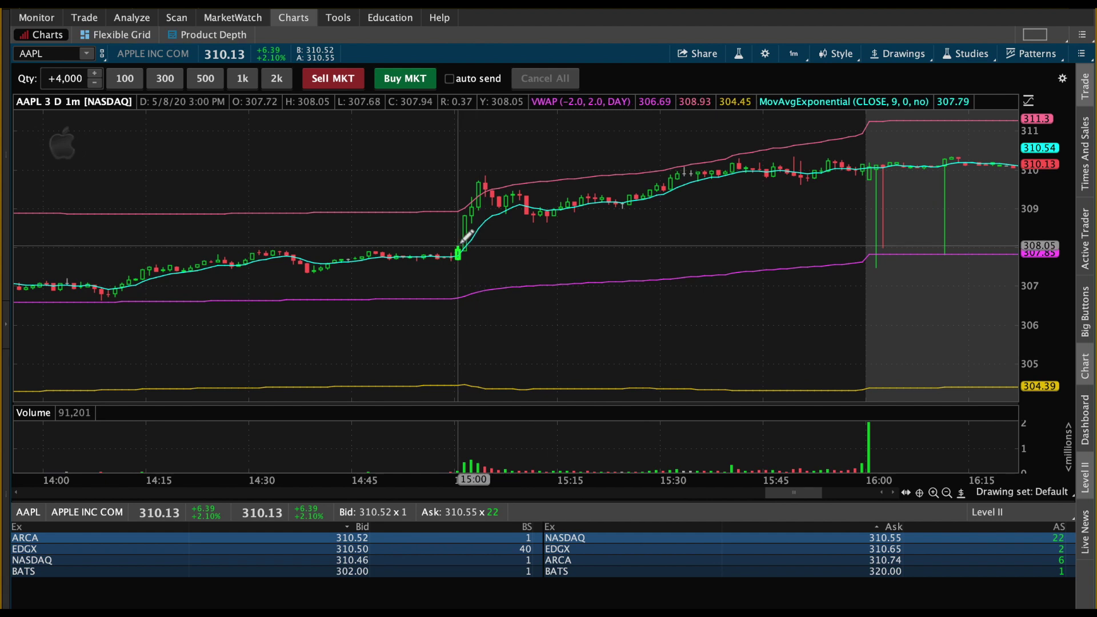